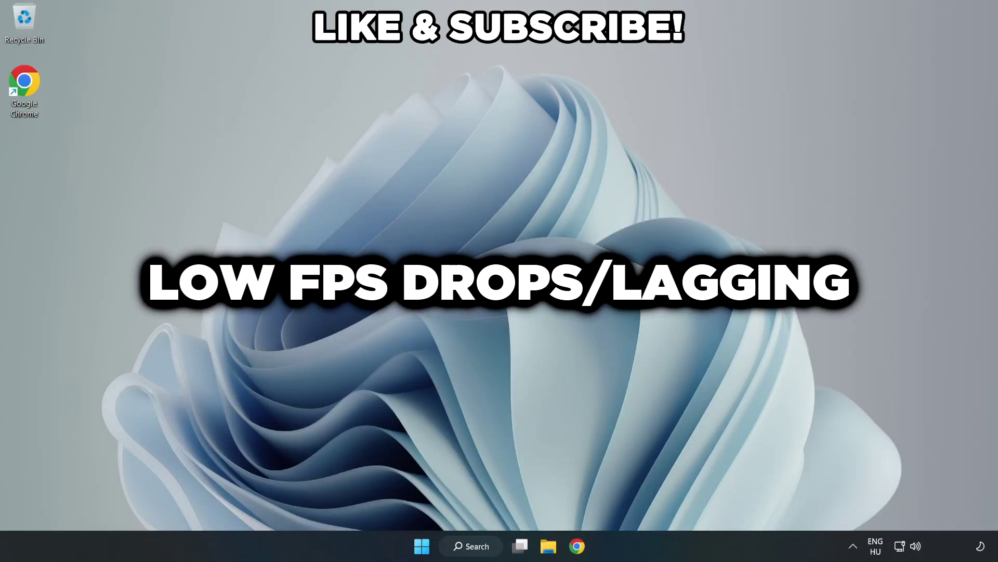
Search Windows for 'edit power plan'.
left_click(481, 554)
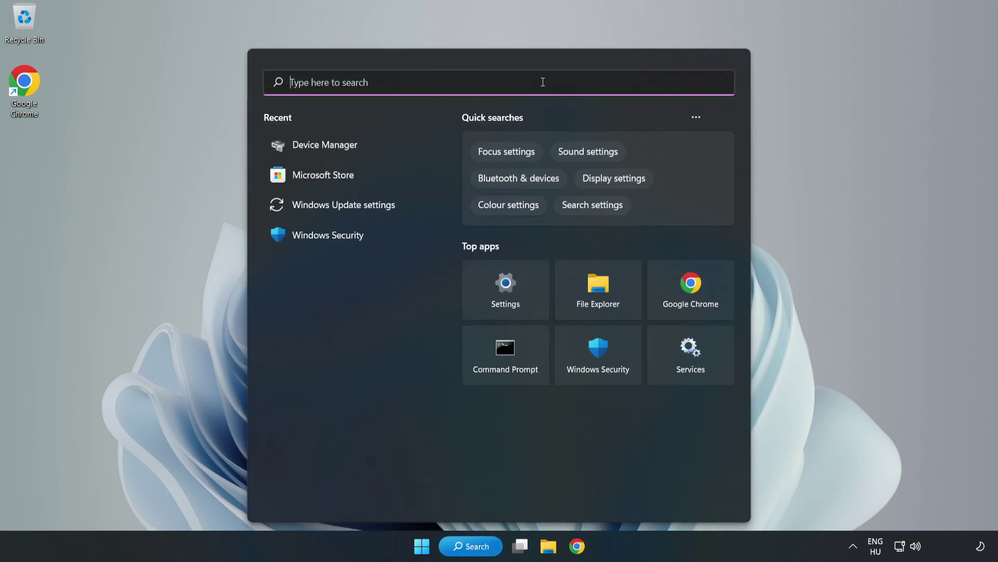
type("edit ")
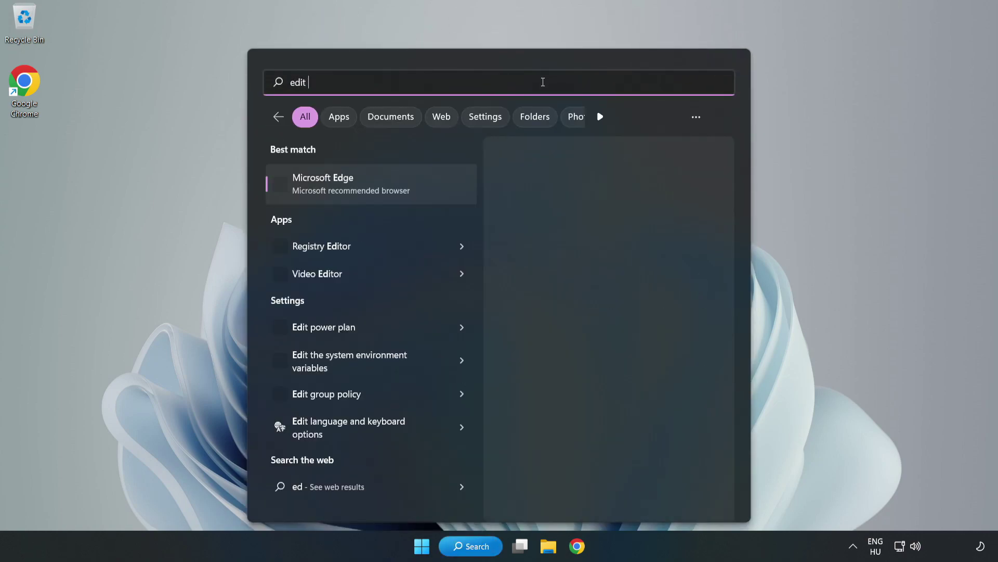
type("power pla")
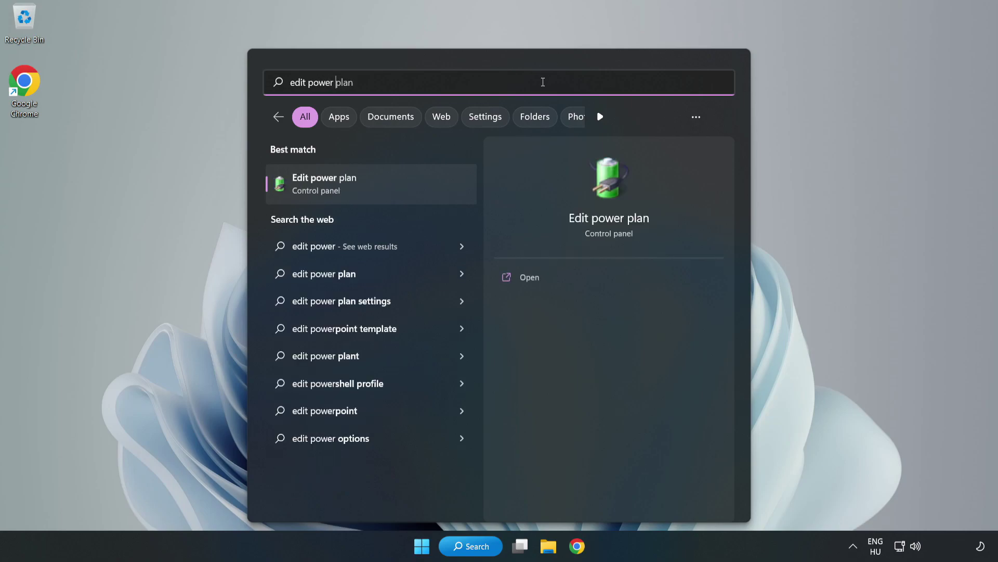
type("n")
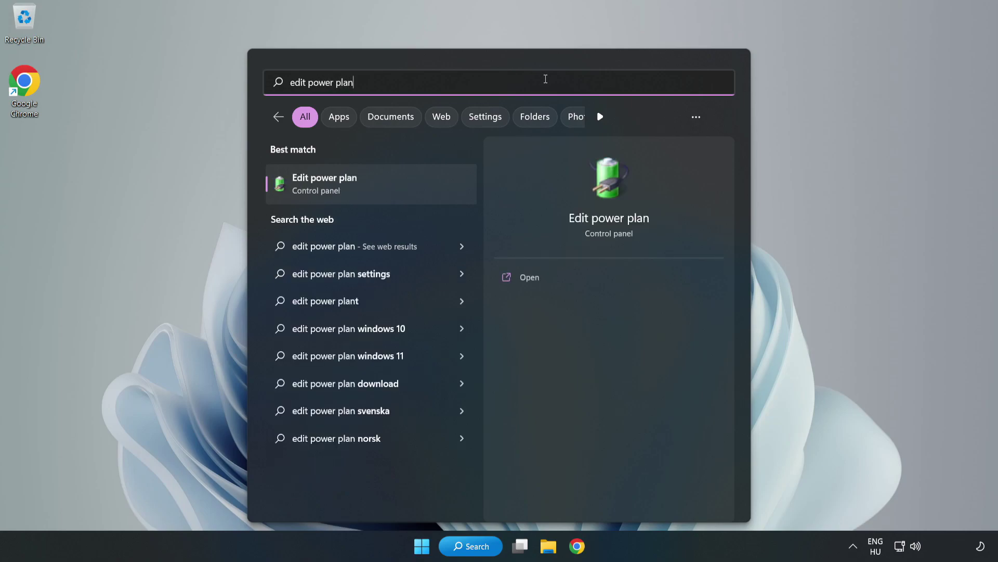
Switch the active power plan from Balanced to High performance and close Power Options.
left_click(378, 188)
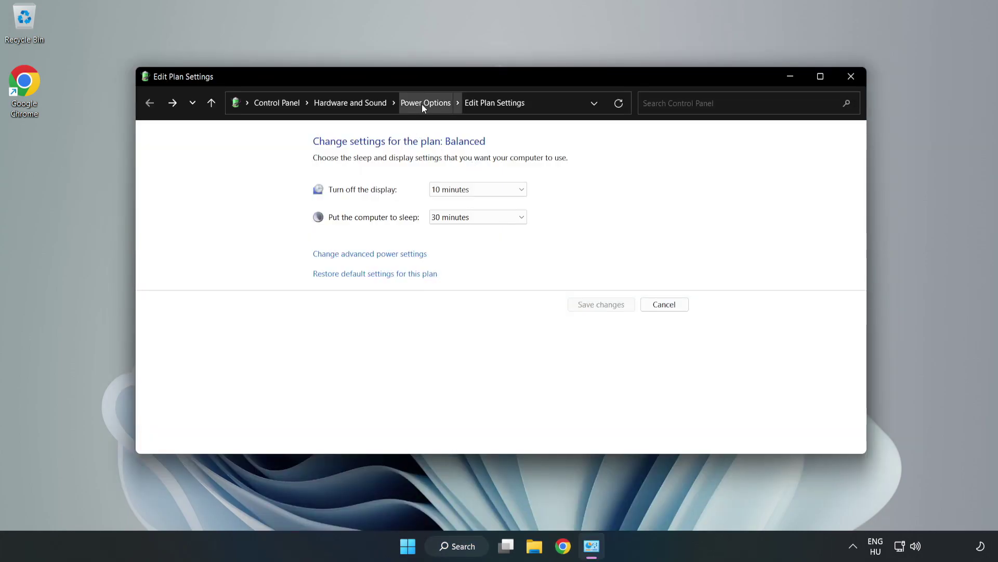
left_click(422, 104)
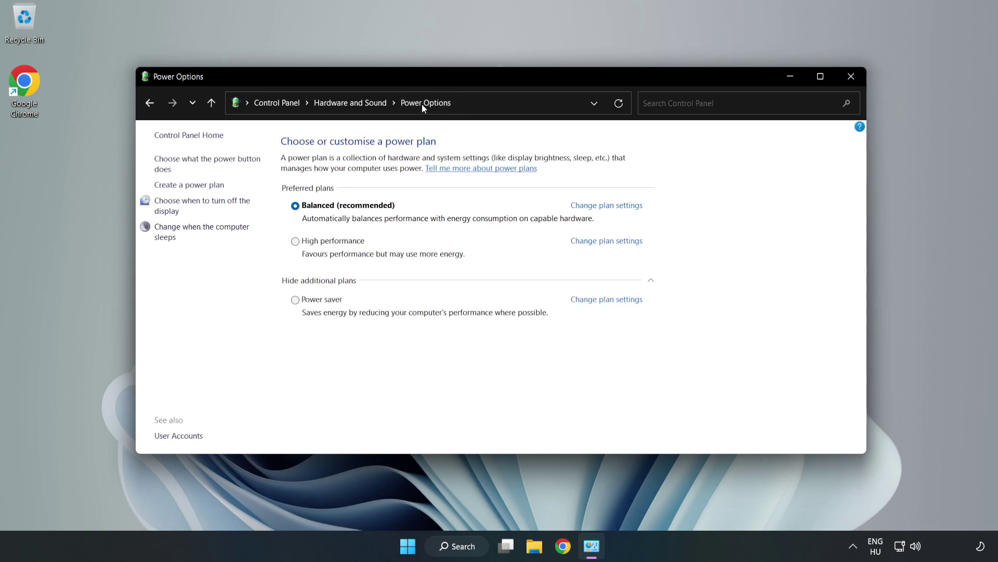
left_click(328, 242)
left_click(851, 77)
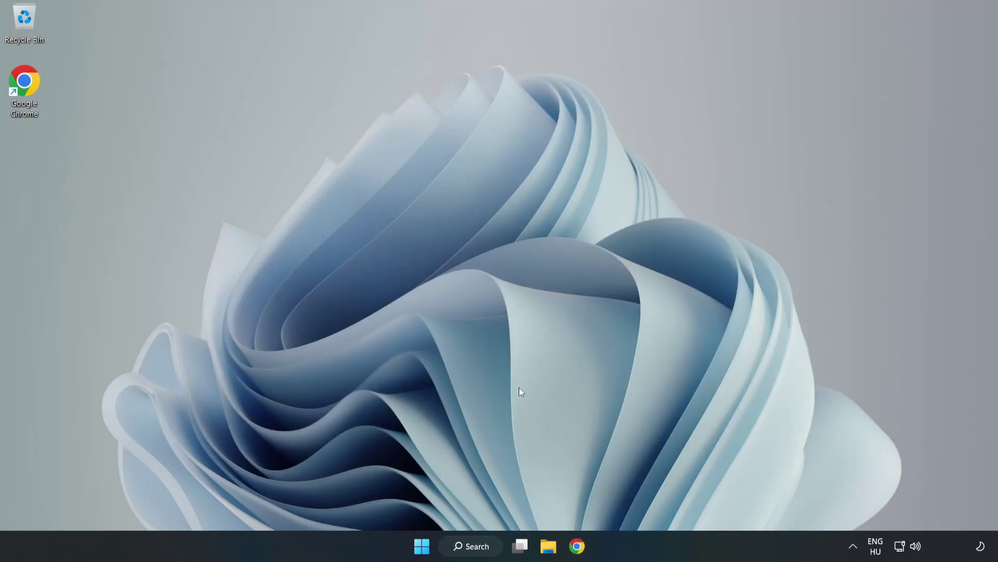
Search for 'device manager' and open the Device Manager best match.
left_click(485, 547)
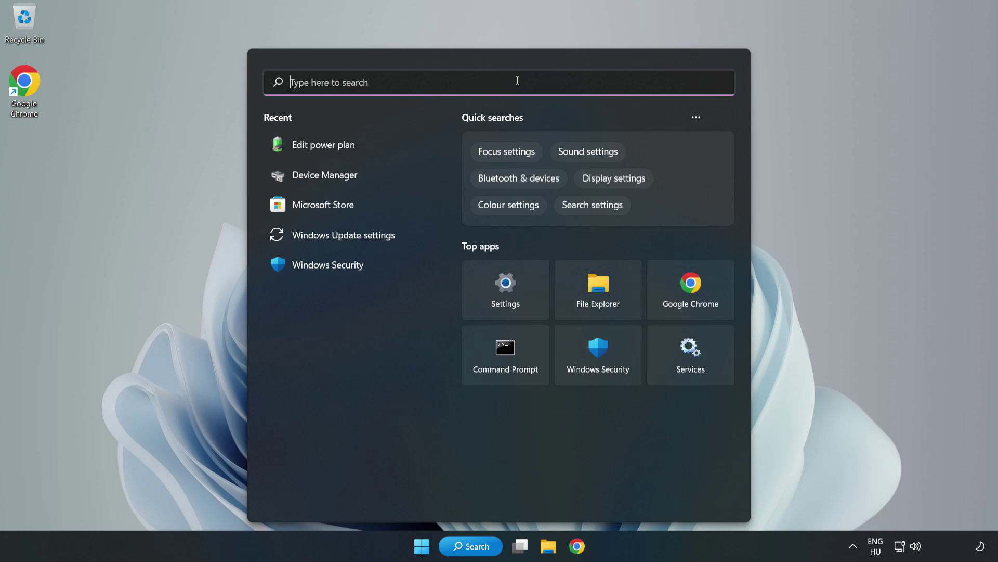
type("device mana")
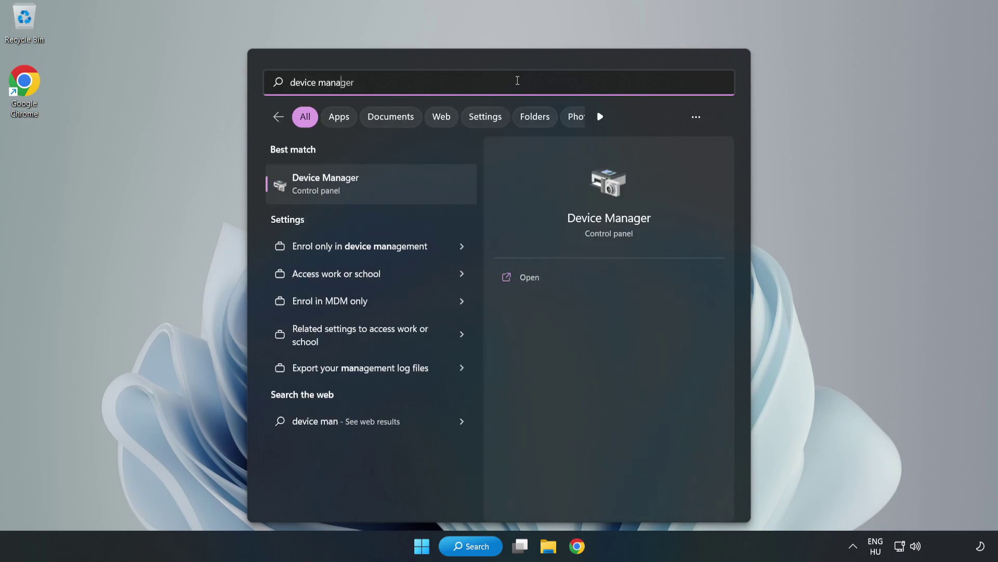
type("ger")
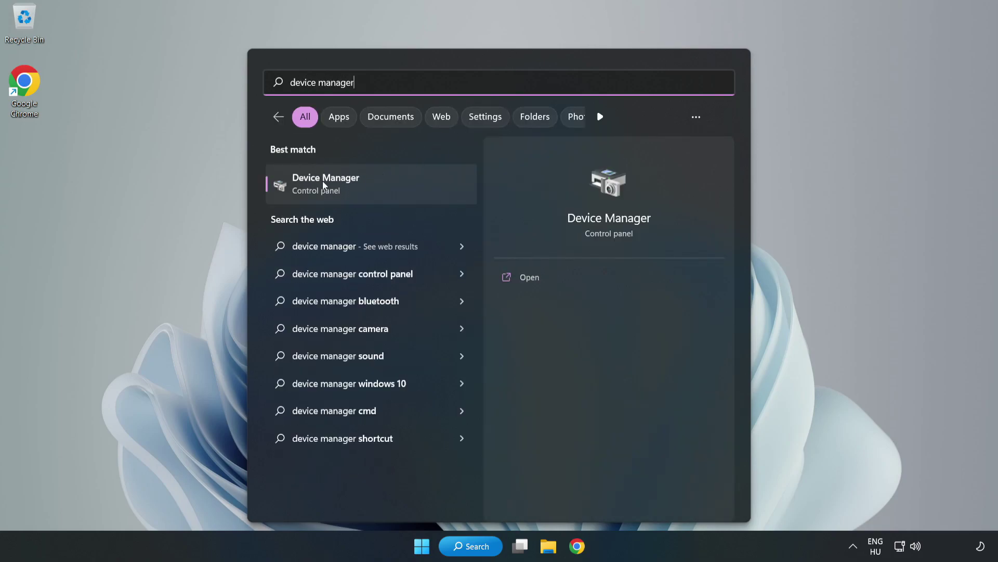
left_click(363, 188)
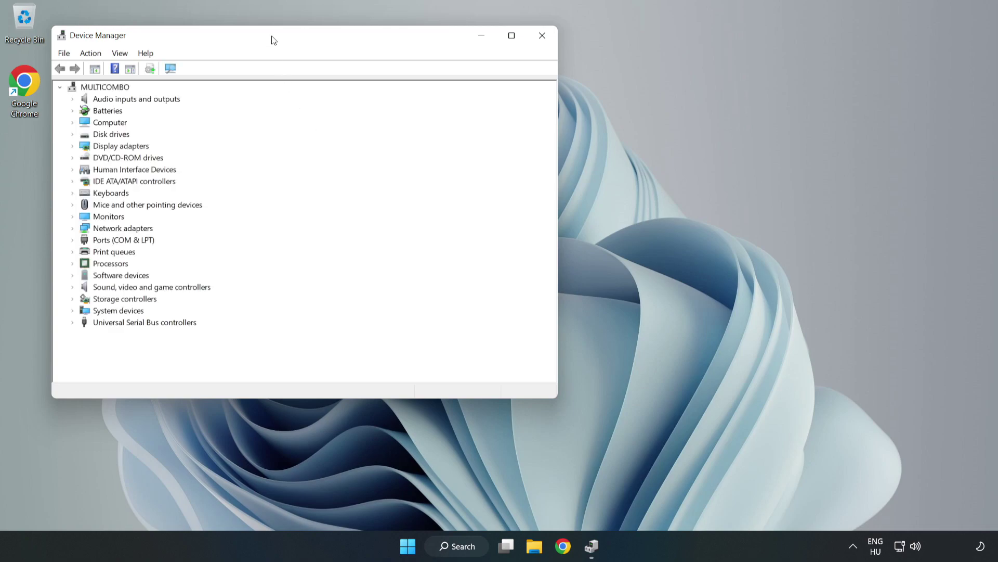
Expand Display adapters and bring up the context menu for the VMware SVGA 3D adapter.
left_click_drag(272, 38, 460, 101)
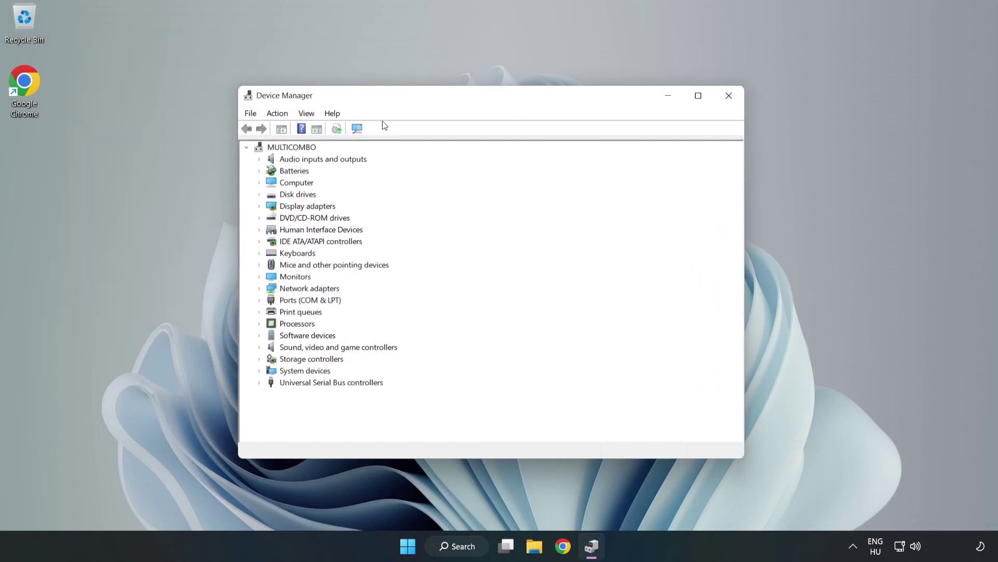
left_click(294, 207)
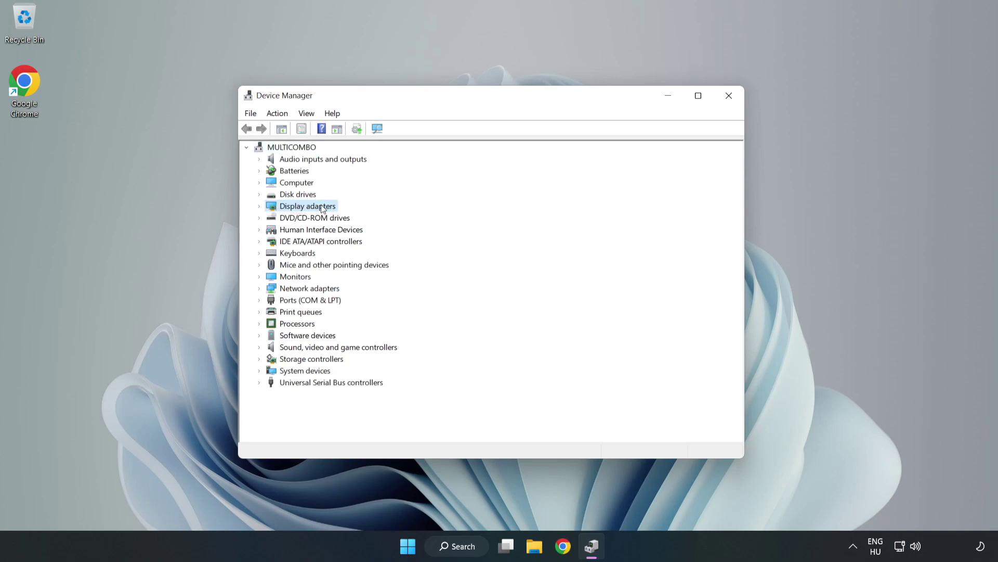
left_click(258, 206)
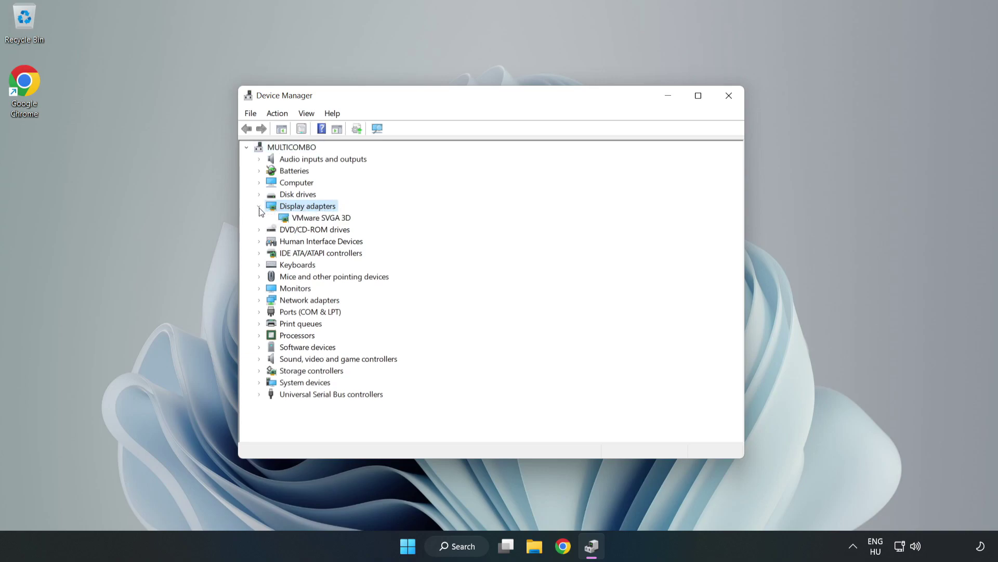
left_click(292, 219)
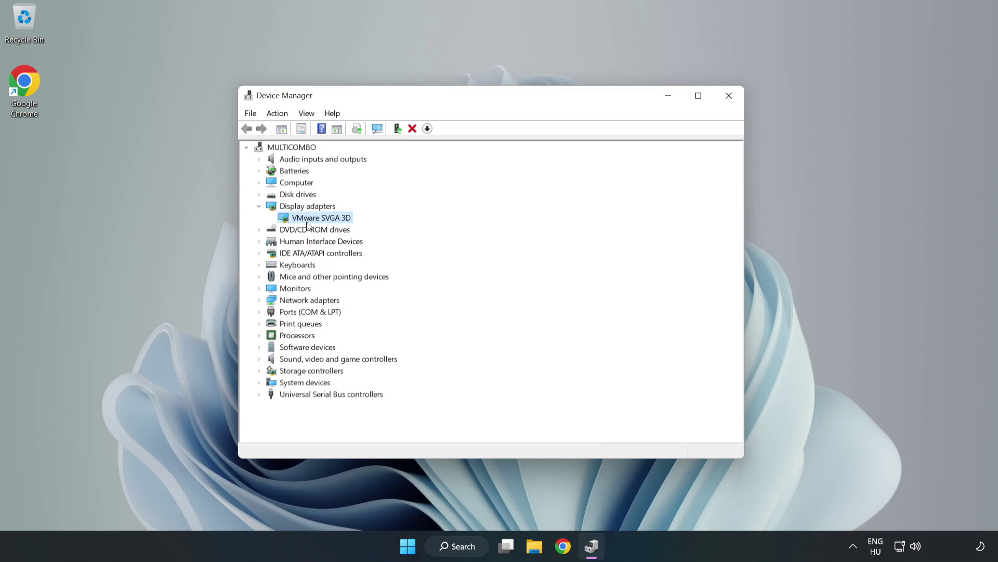
right_click(320, 222)
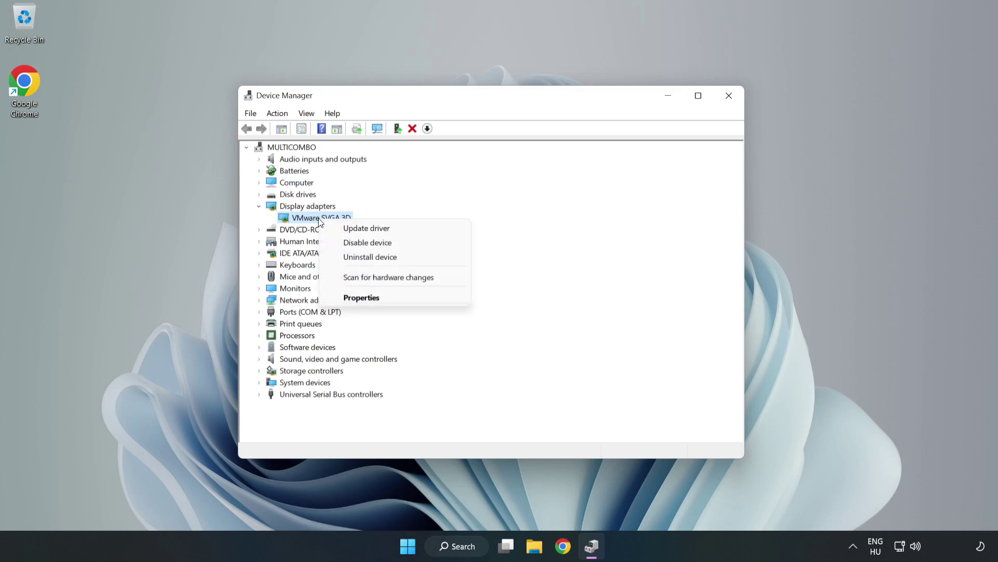
Auto-search for a newer VMware SVGA 3D driver, confirm the best is installed, and close Device Manager.
left_click(376, 232)
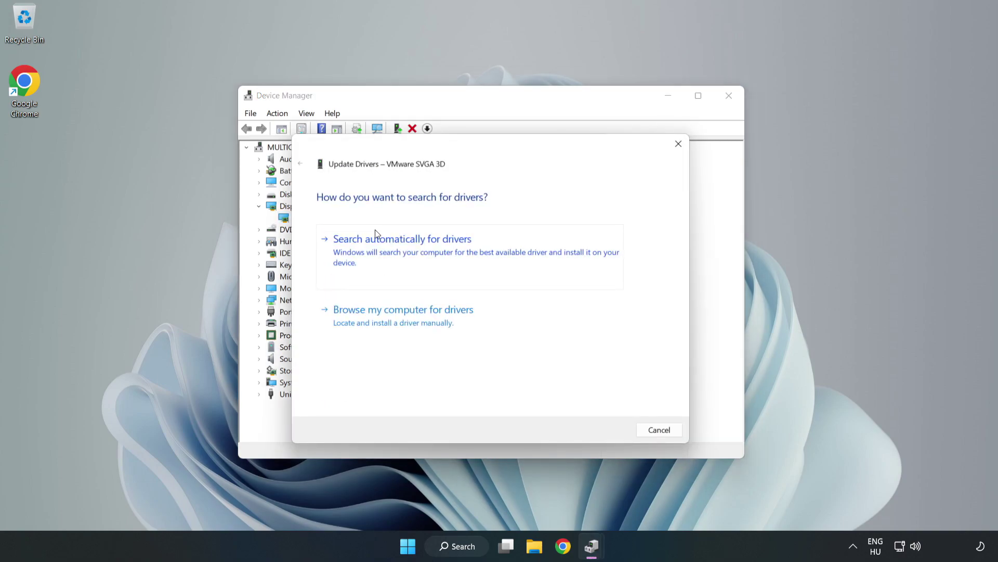
left_click_drag(408, 151, 416, 132)
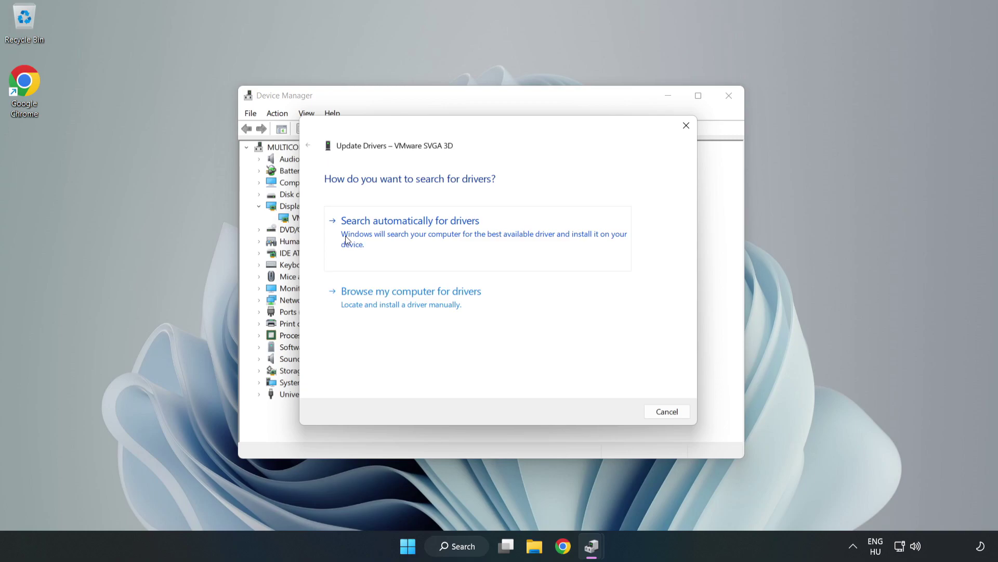
left_click(411, 237)
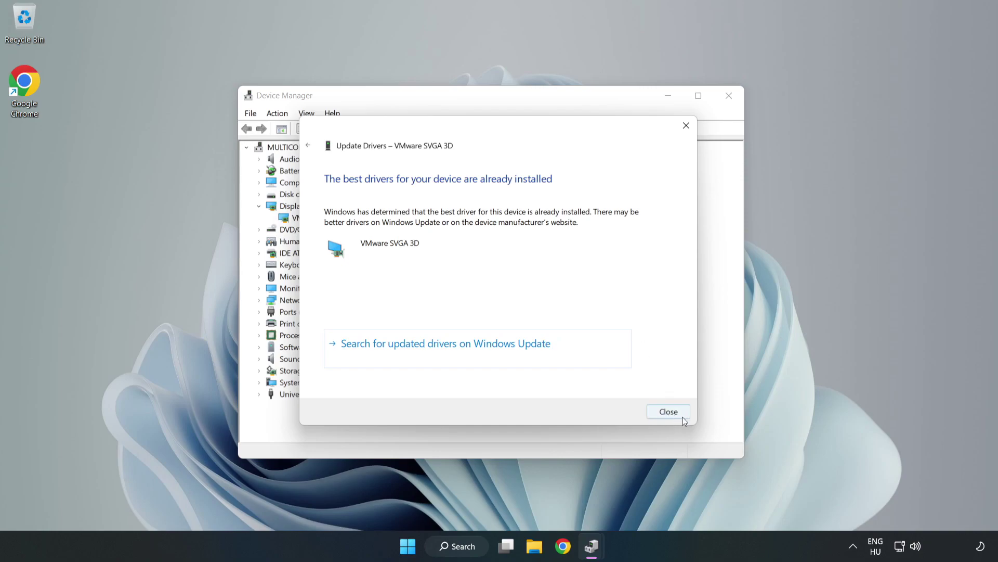
left_click(669, 411)
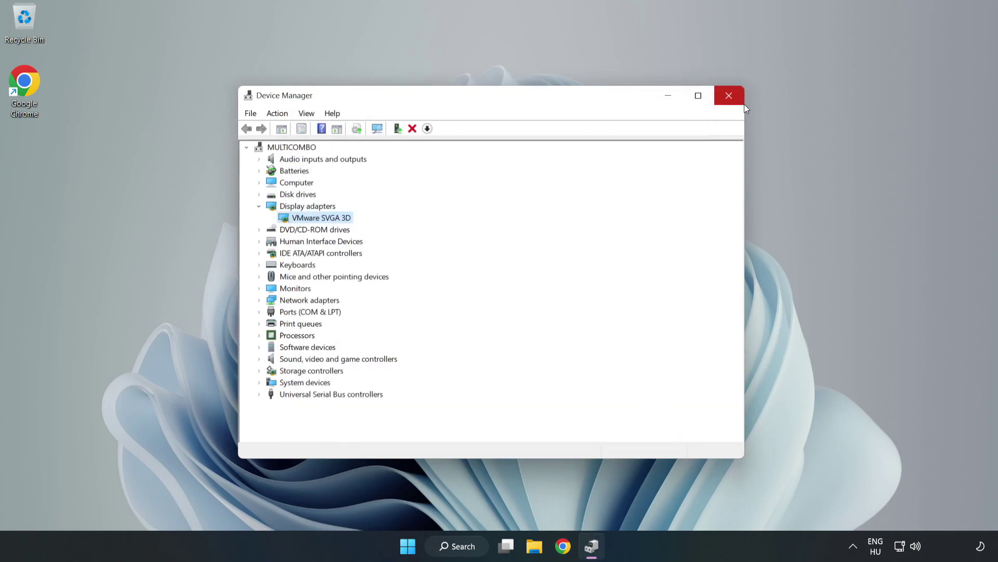
left_click(730, 98)
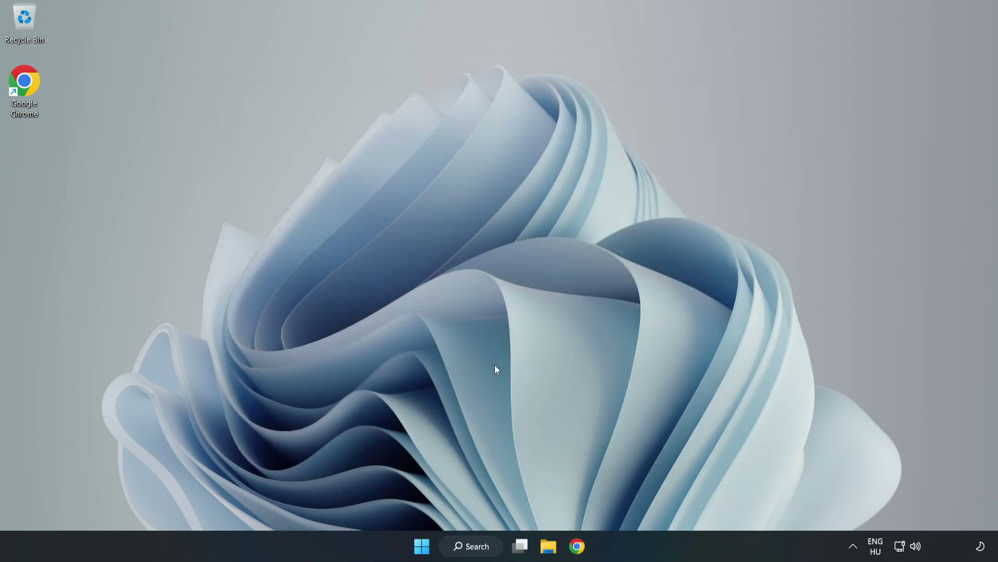
Search 'game mode' and open the Game Mode settings page, which shows Game Mode On.
left_click(484, 548)
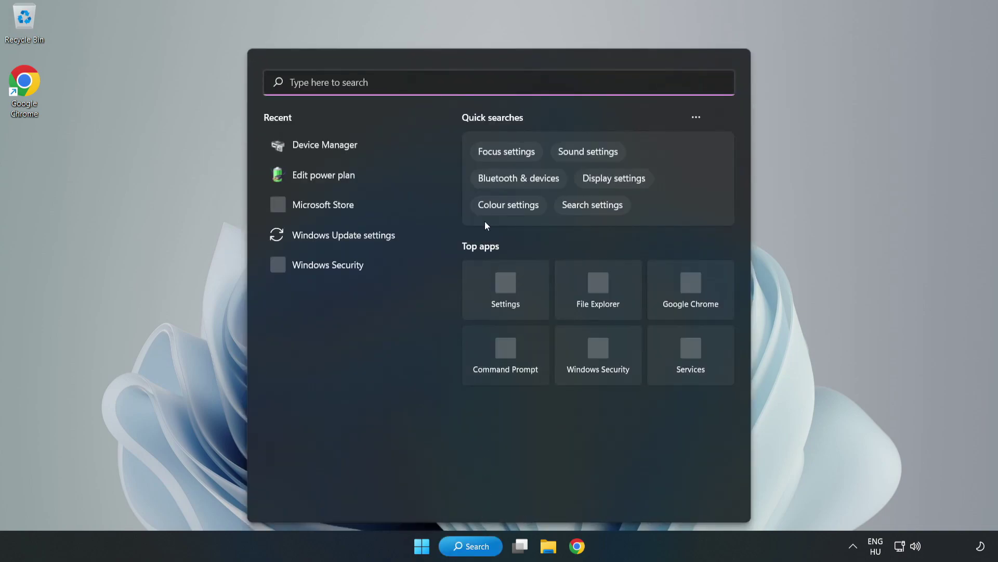
type("game mode")
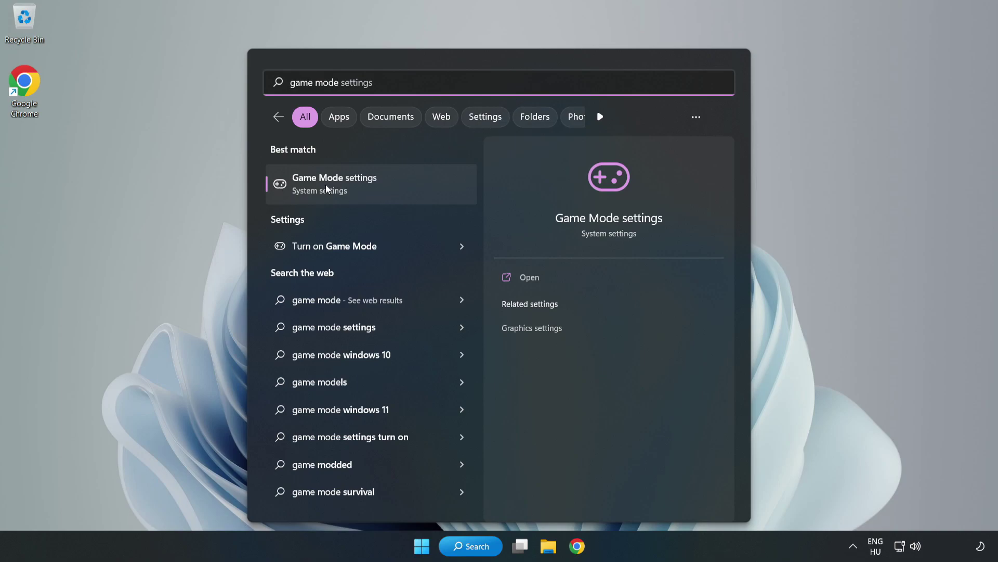
left_click(358, 190)
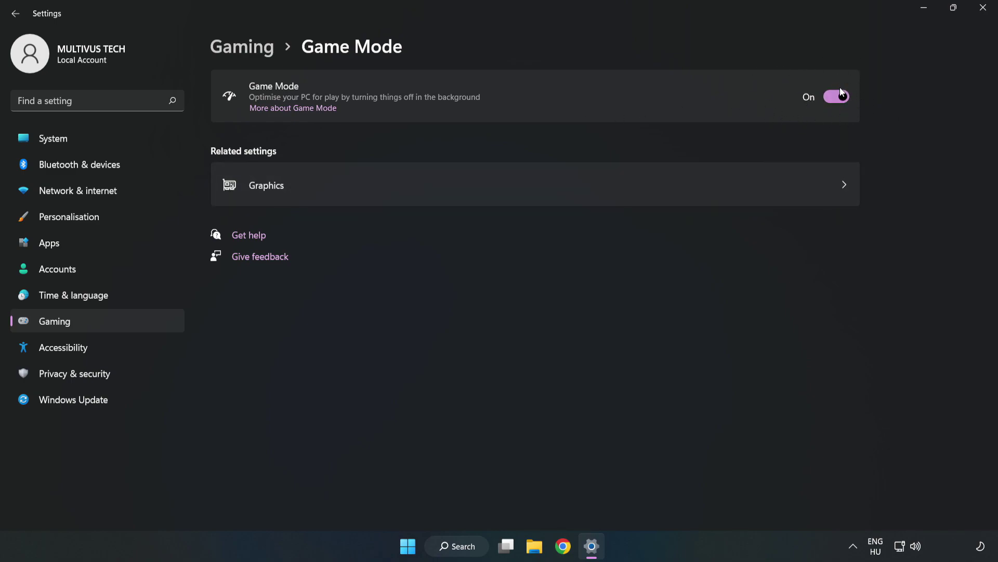
In Gaming > Xbox Game Bar, turn off the controller button opening Game Bar.
left_click(254, 52)
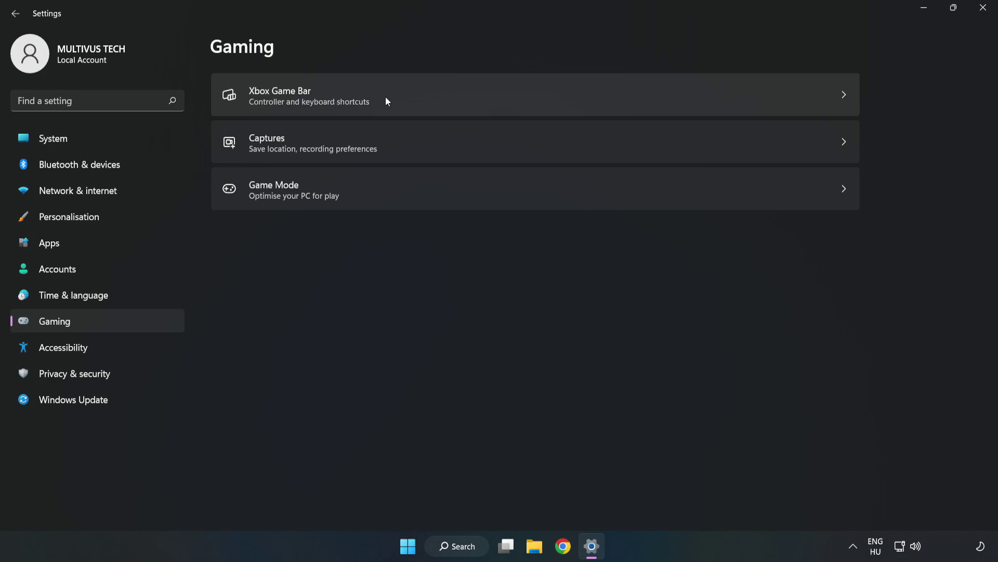
left_click(423, 93)
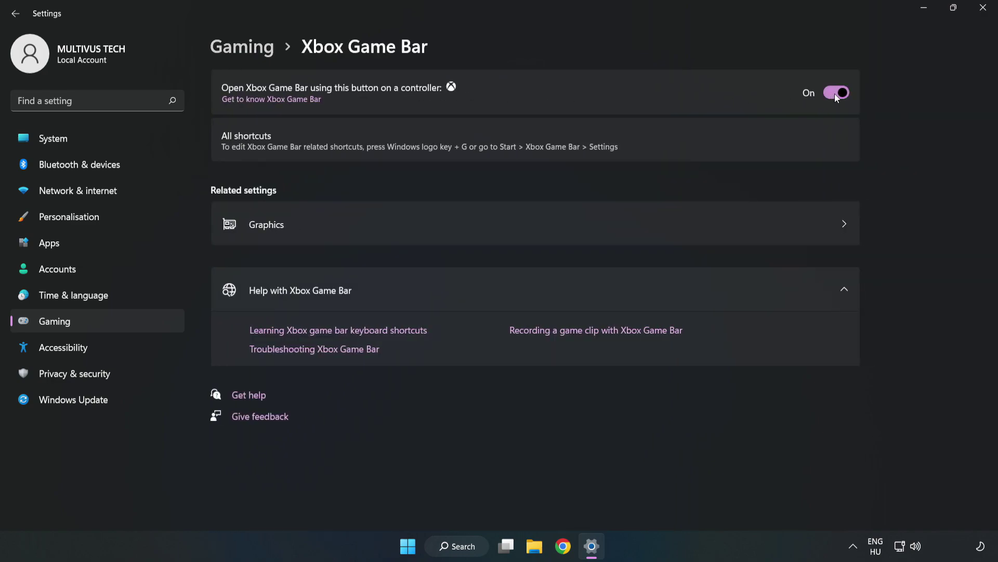
left_click(835, 94)
Close Settings and launch Task Manager from the Start button's quick-link menu.
left_click(984, 14)
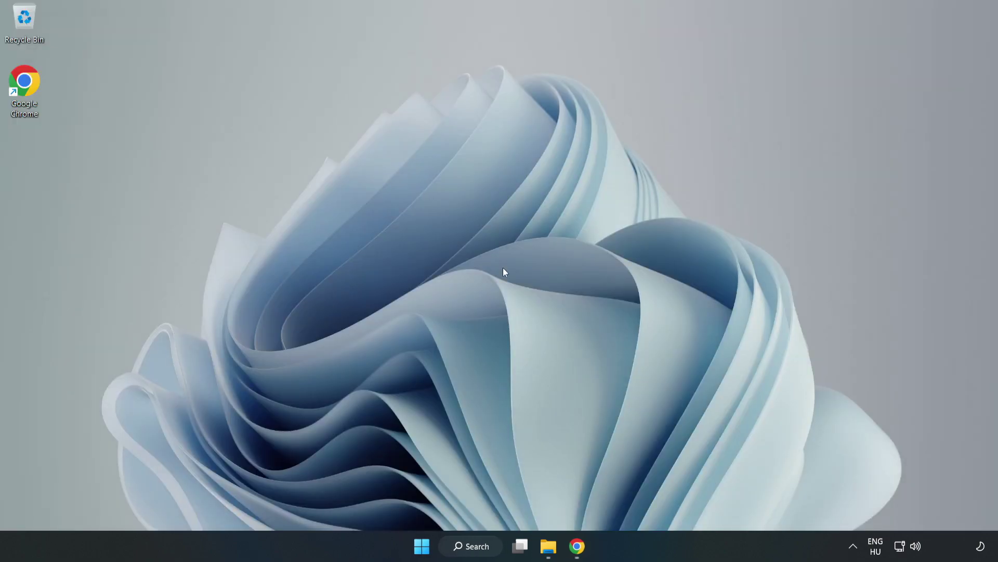
right_click(426, 551)
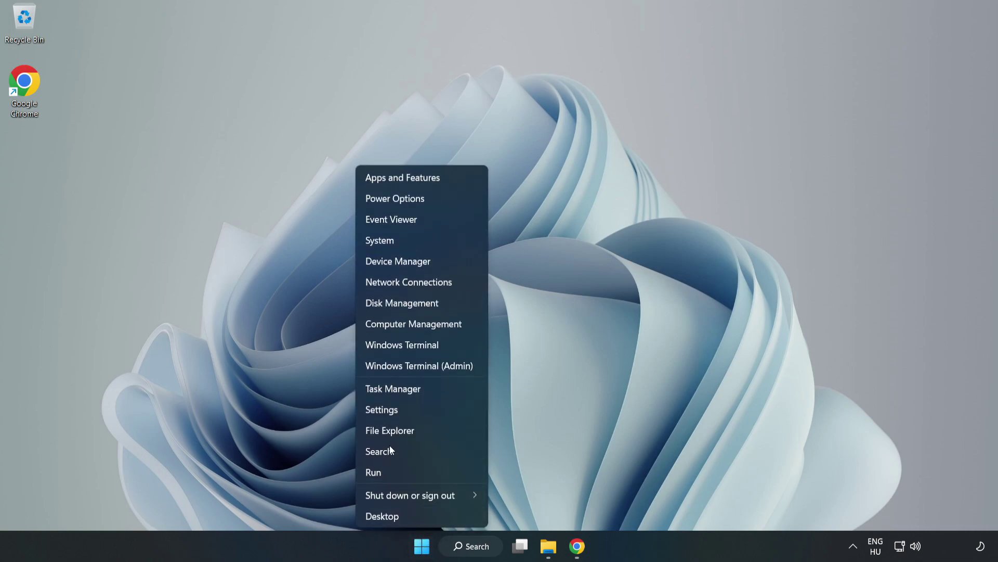
left_click(437, 389)
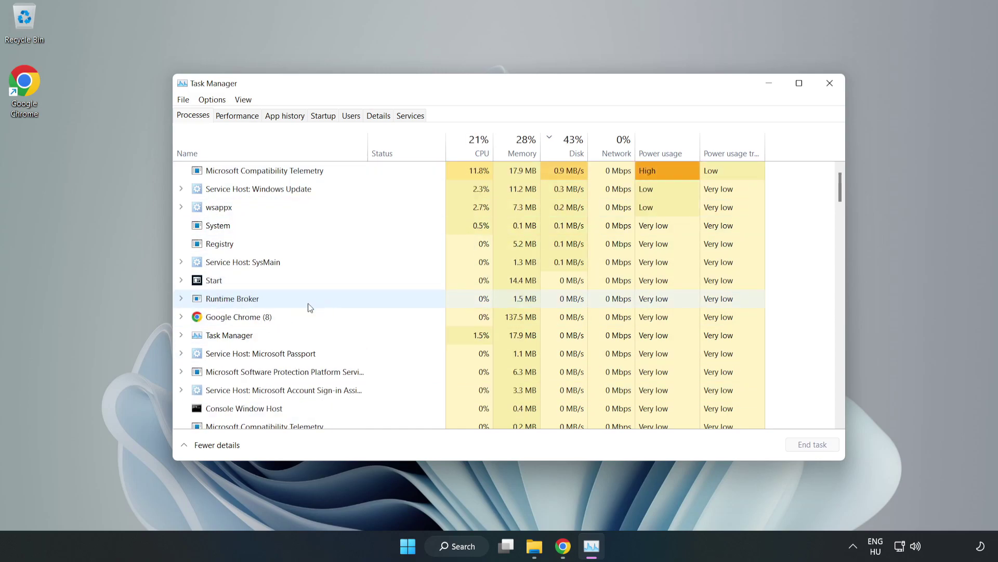
End the Google Chrome (8) process group on the Processes tab.
left_click(270, 319)
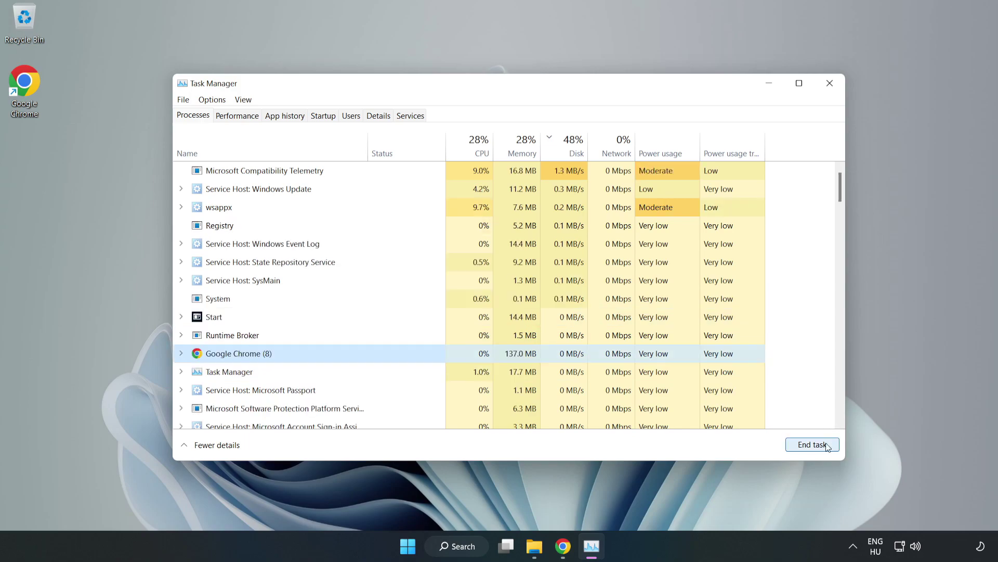
left_click(808, 447)
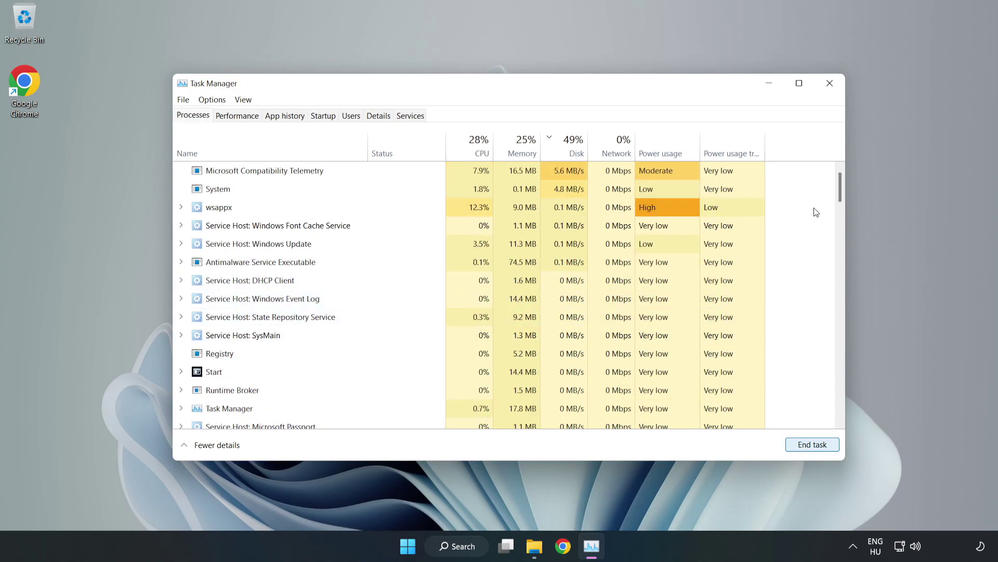
left_click_drag(844, 189, 831, 166)
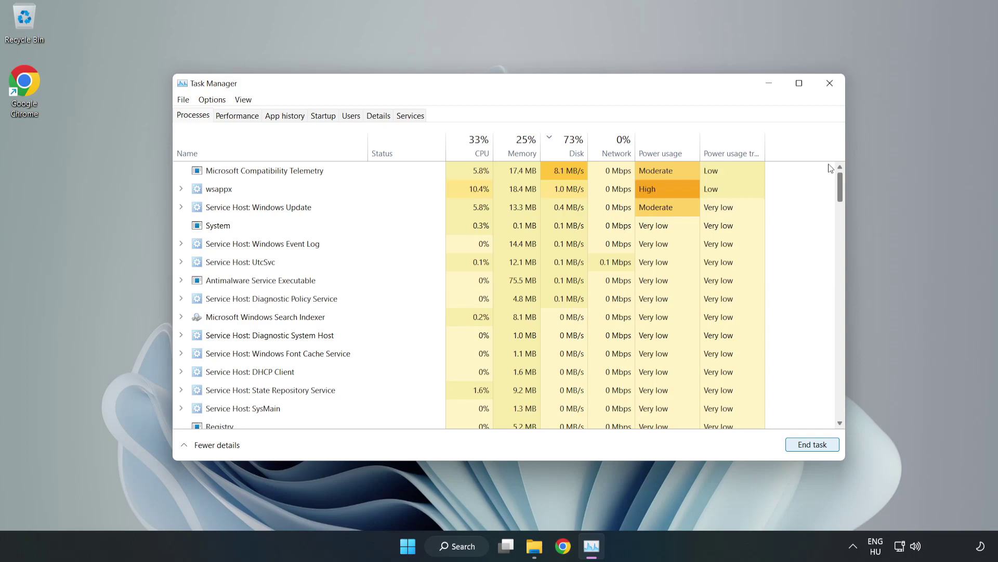
Disable Cortana, Phone Link, Terminal and Xbox App Services on the Startup tab, then close Task Manager.
left_click(323, 116)
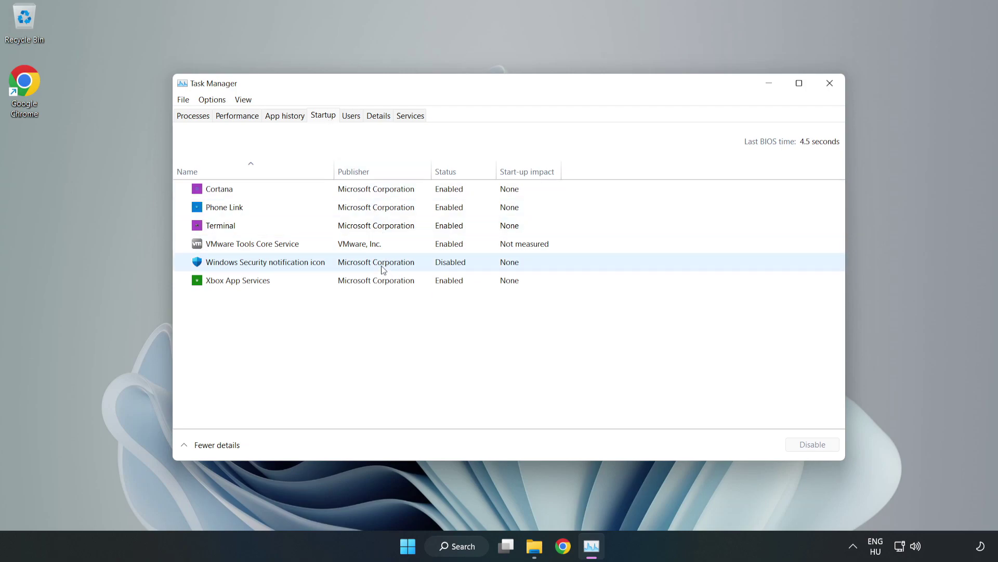
left_click(376, 189)
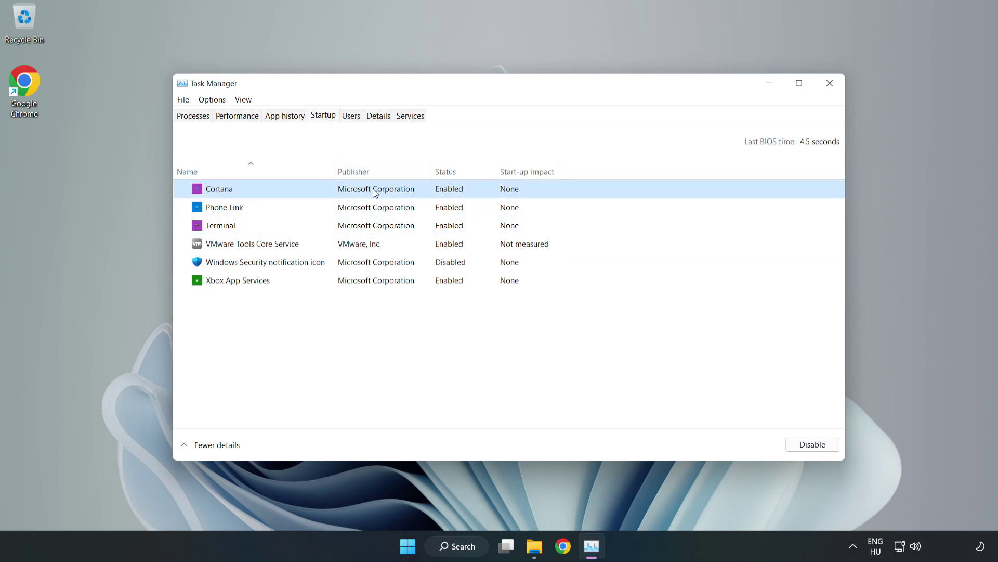
left_click(802, 448)
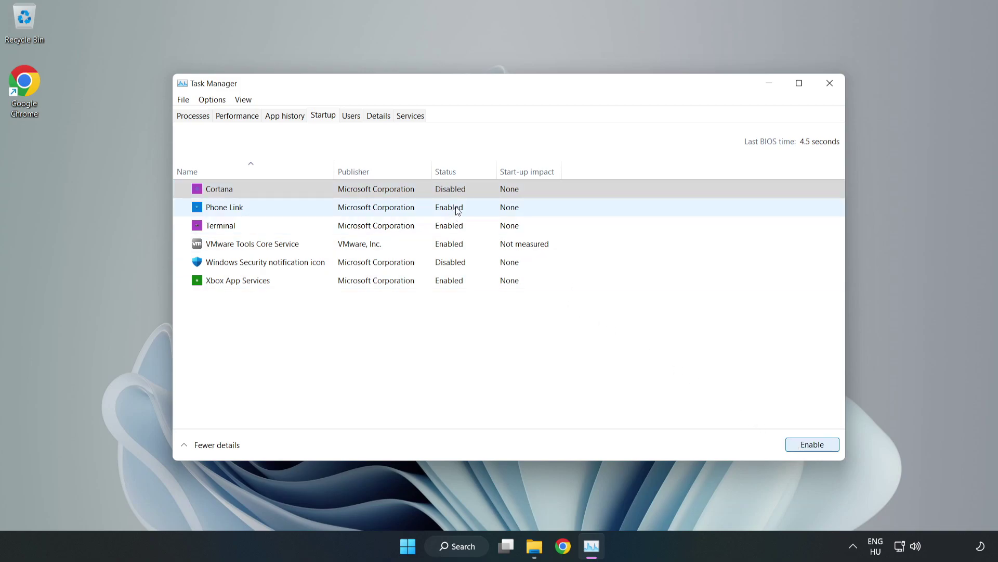
left_click(457, 208)
left_click(805, 445)
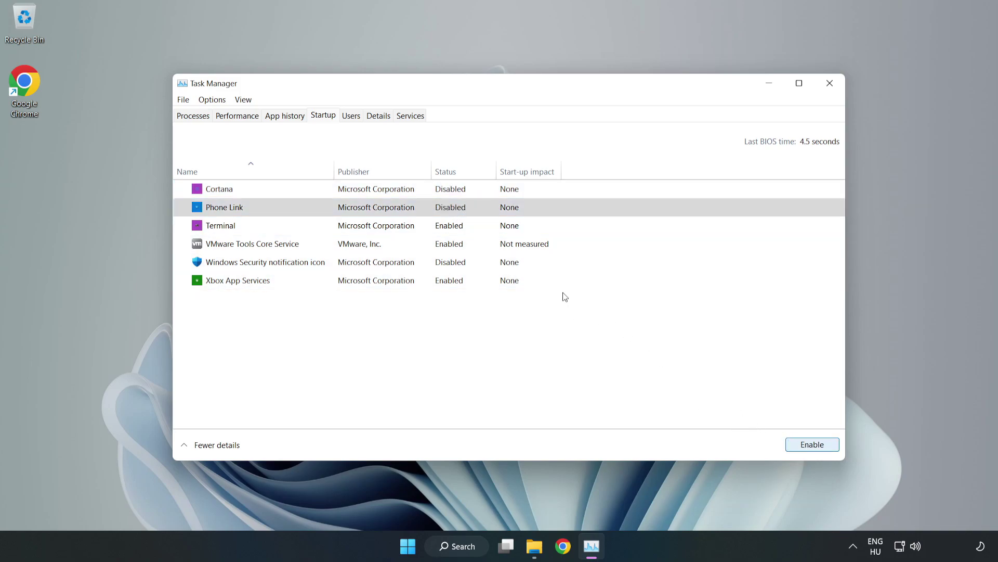
left_click(460, 228)
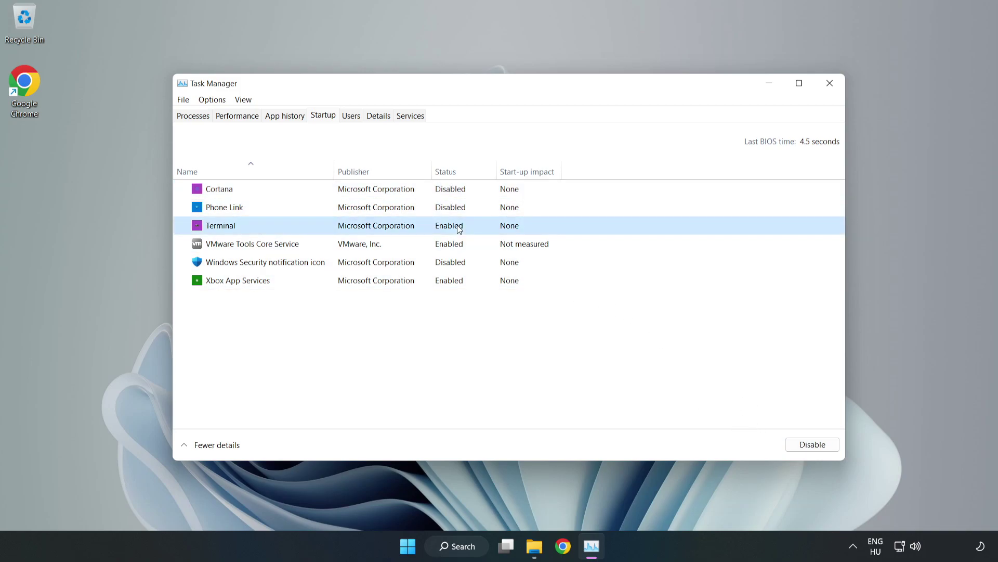
left_click(817, 446)
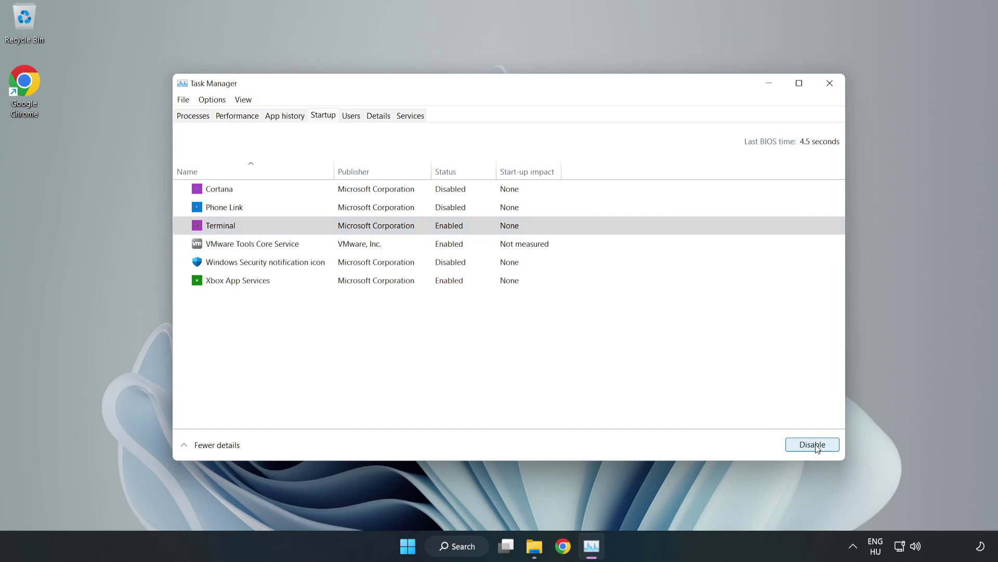
left_click(343, 281)
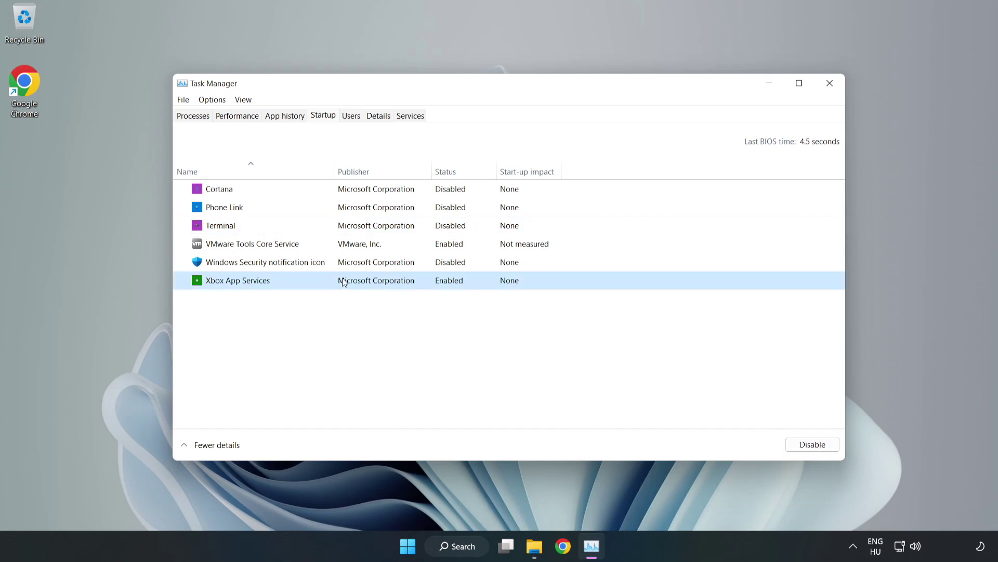
left_click(794, 447)
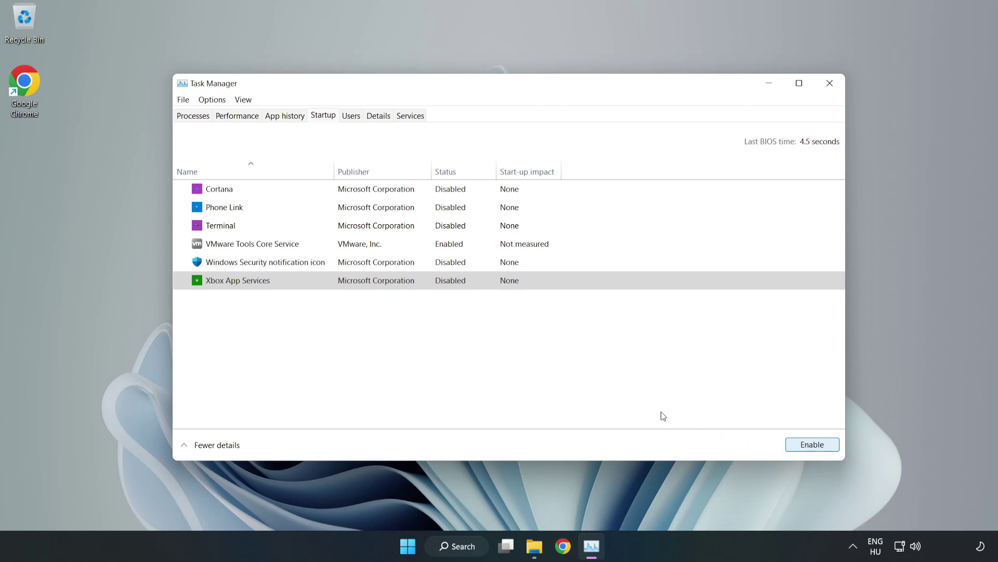
left_click(829, 86)
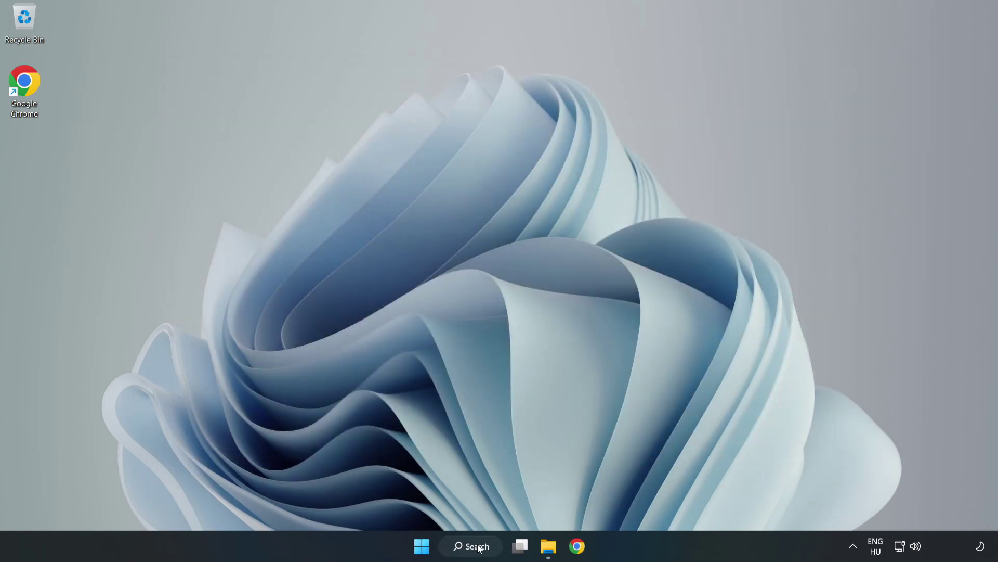
Search 'update', check for updates in Windows Update, and close Settings once it reports up to date.
left_click(478, 550)
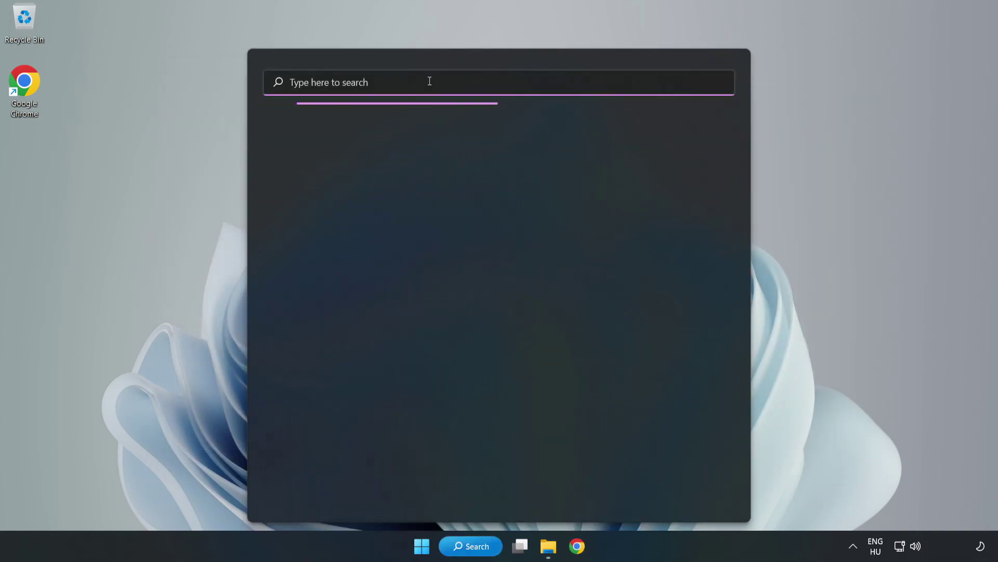
type("update")
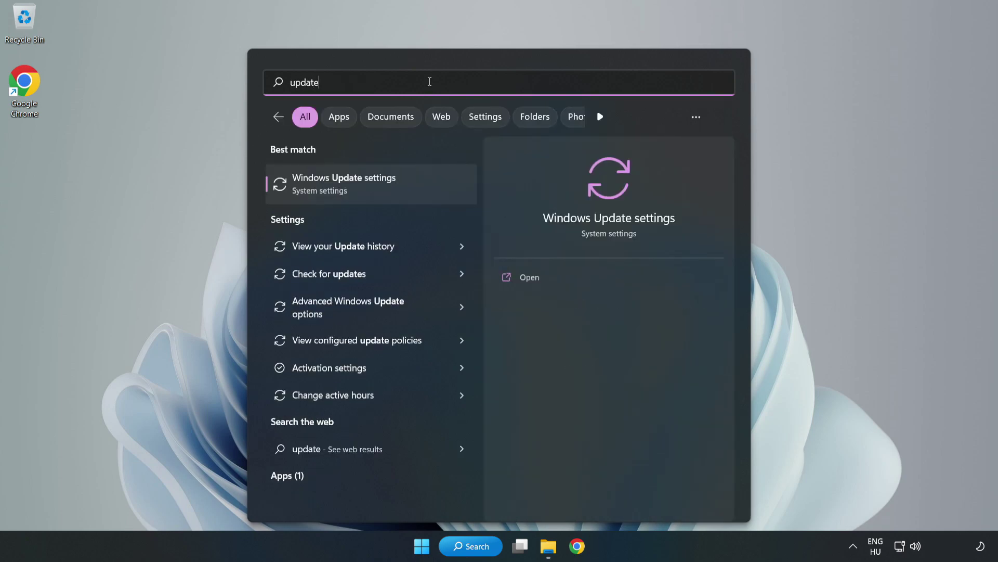
left_click(406, 198)
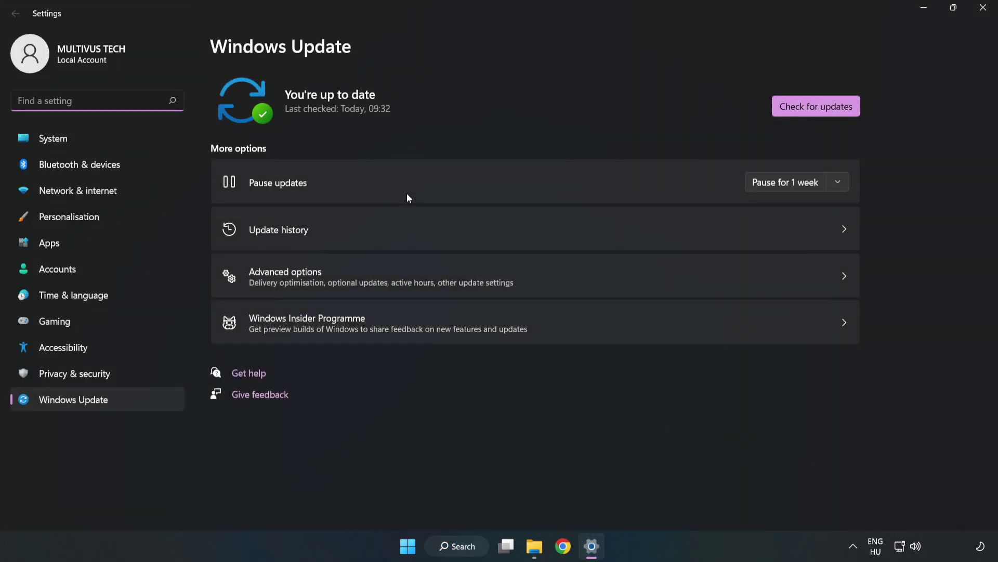
left_click(803, 110)
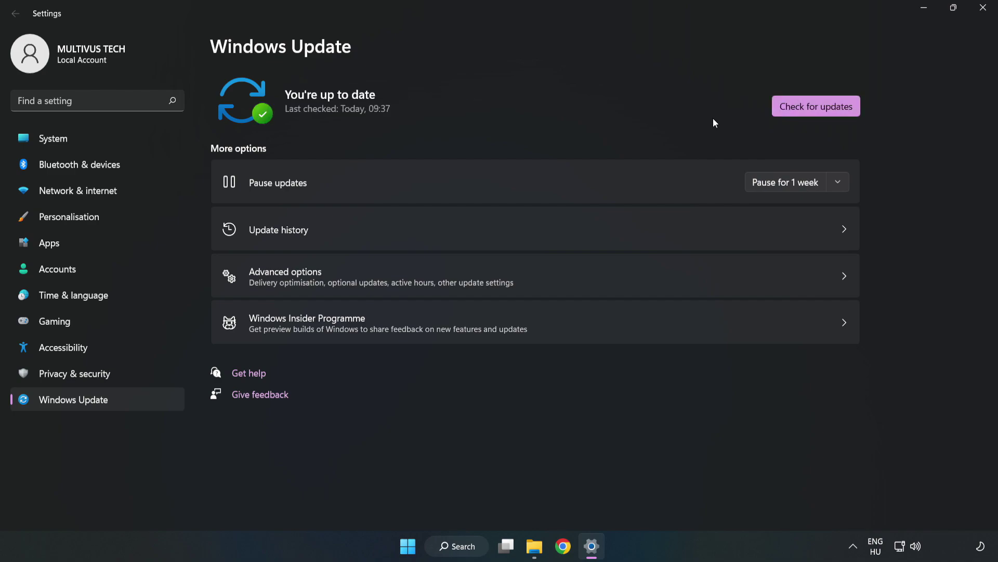
left_click(979, 13)
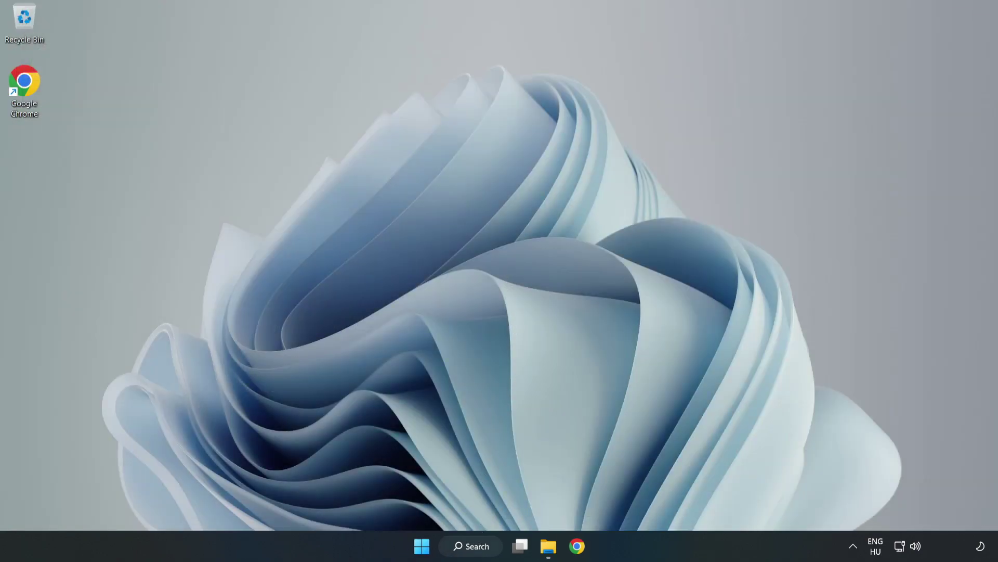
Launch Registry Editor via search and browse to HKEY_CURRENT_USER\System\GameConfigStore.
left_click(488, 551)
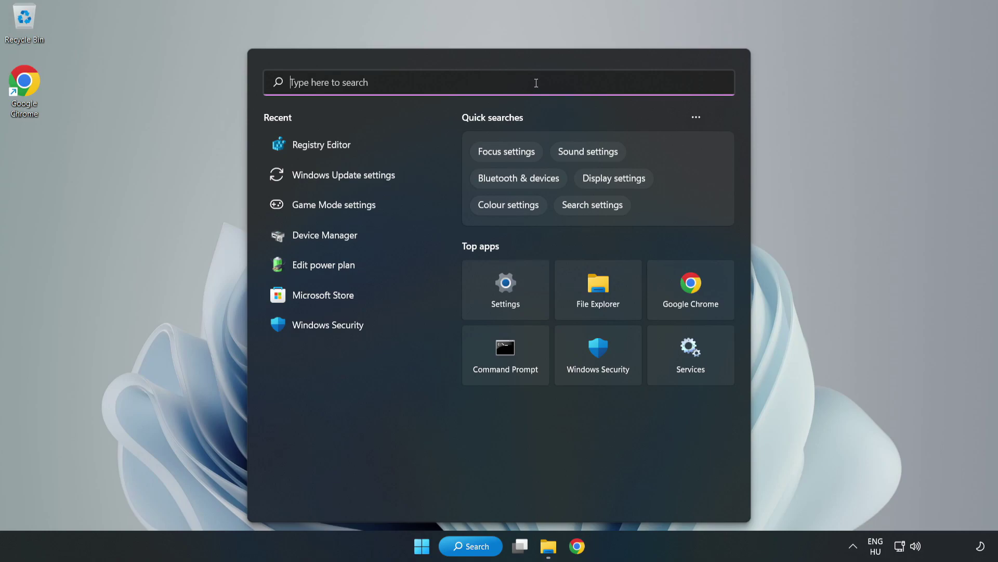
type("regedit")
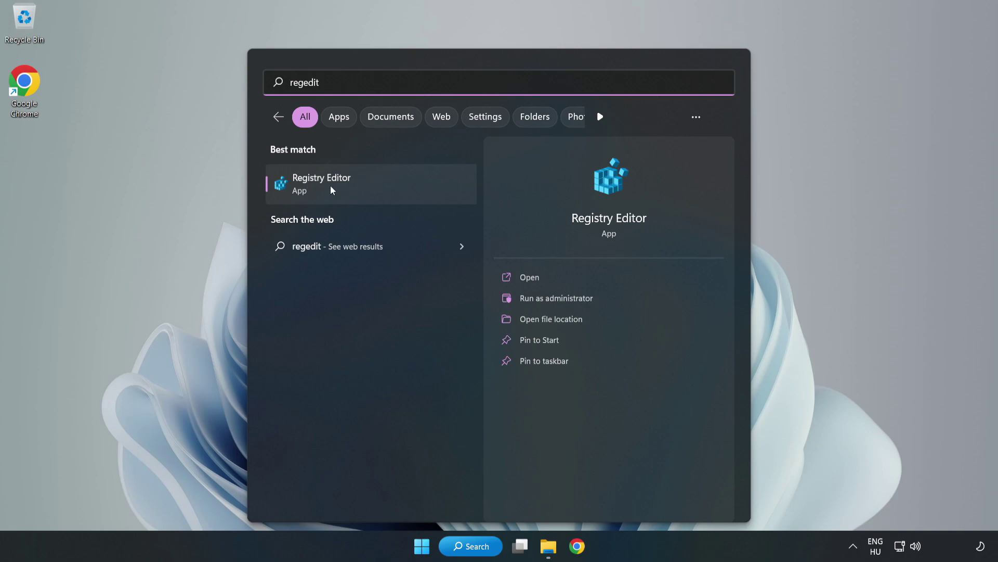
left_click(382, 185)
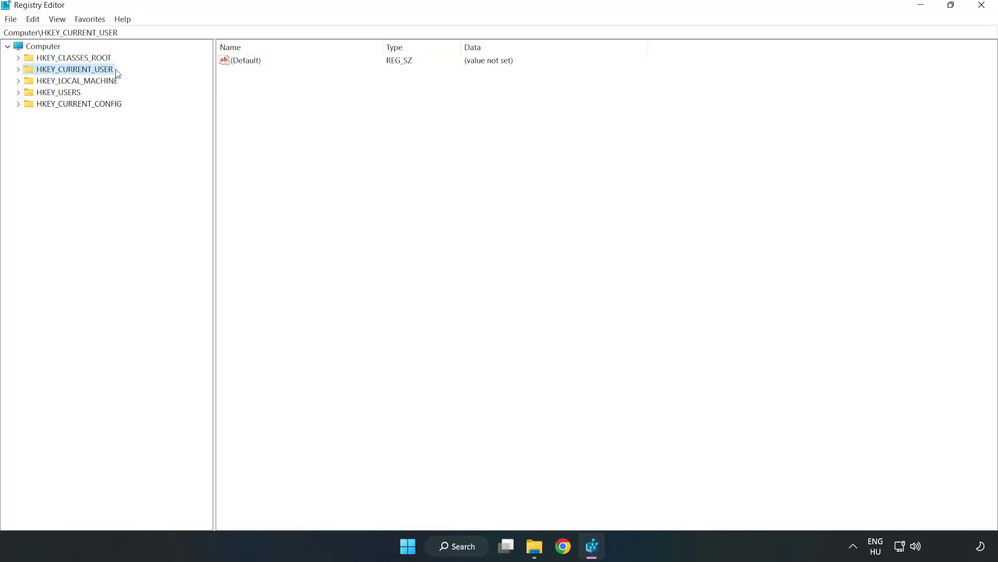
left_click(19, 71)
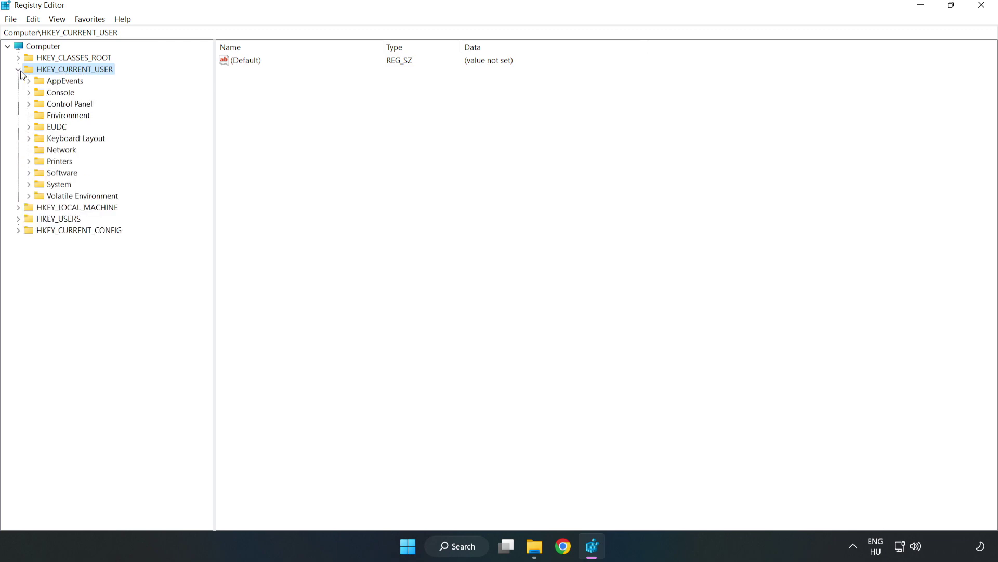
left_click(28, 185)
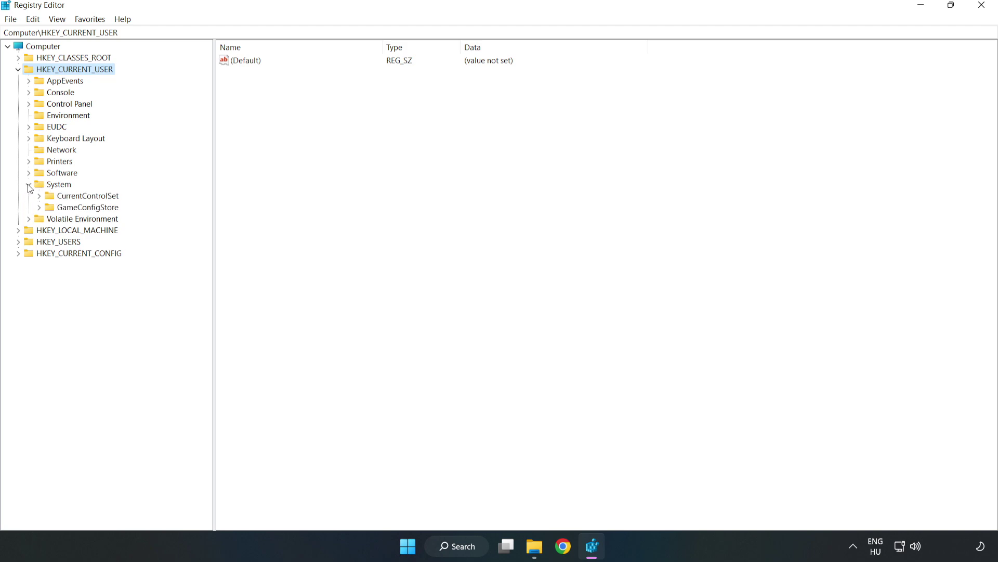
left_click(84, 210)
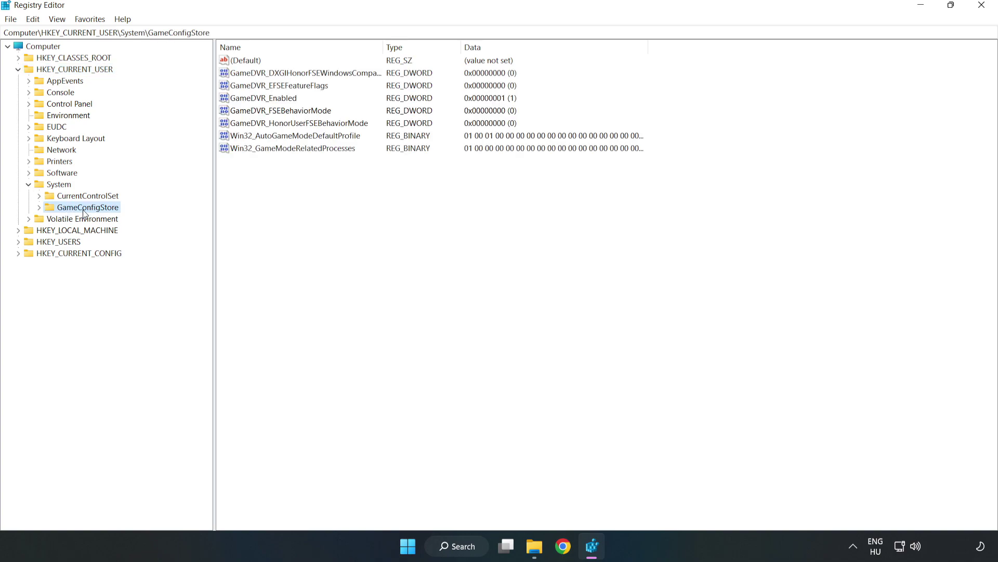
Change GameDVR_Enabled's value data from 1 to 0.
left_click(250, 100)
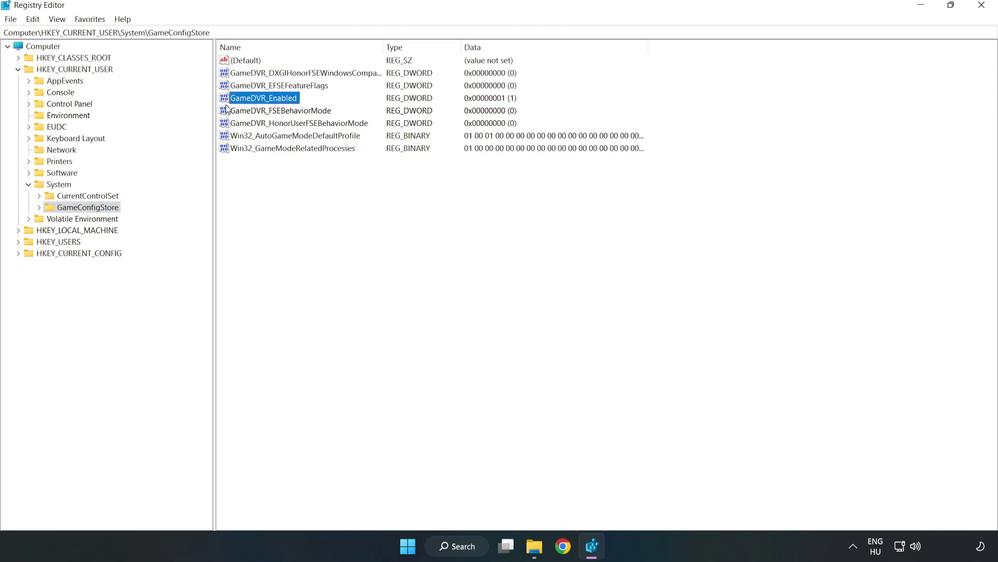
right_click(273, 103)
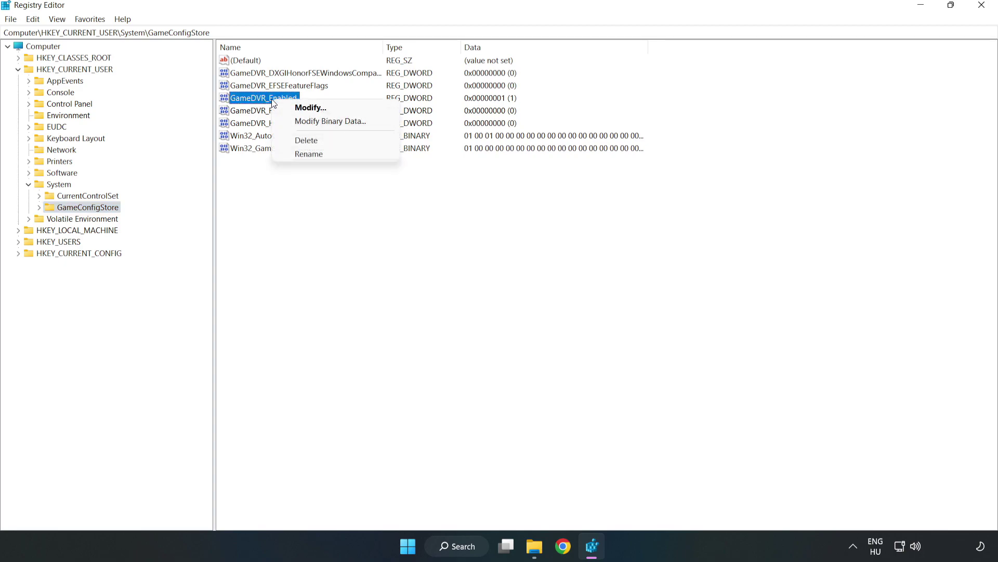
left_click(317, 108)
left_click_drag(202, 70, 559, 210)
left_click(419, 270)
left_click_drag(419, 271, 347, 260)
type("0")
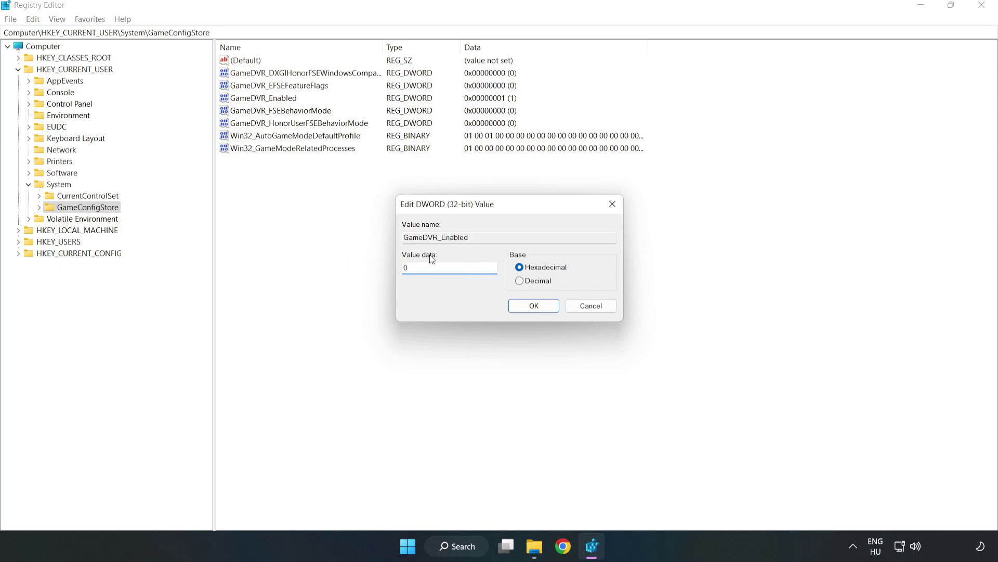
left_click(534, 307)
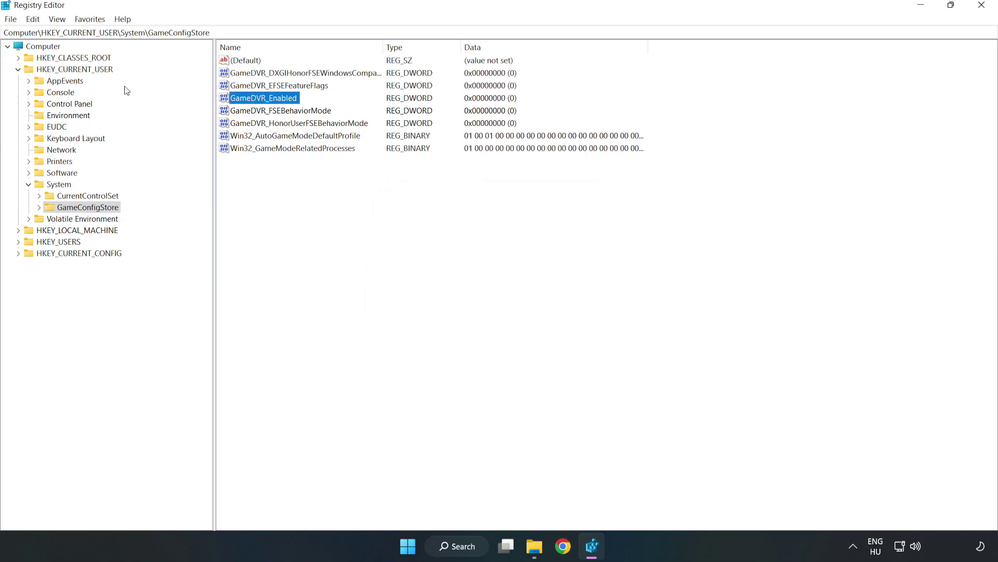
Collapse HKEY_CURRENT_USER and navigate to HKLM\SOFTWARE\Microsoft\PolicyManager\default\ApplicationManagement\AllowGameDVR.
left_click(18, 70)
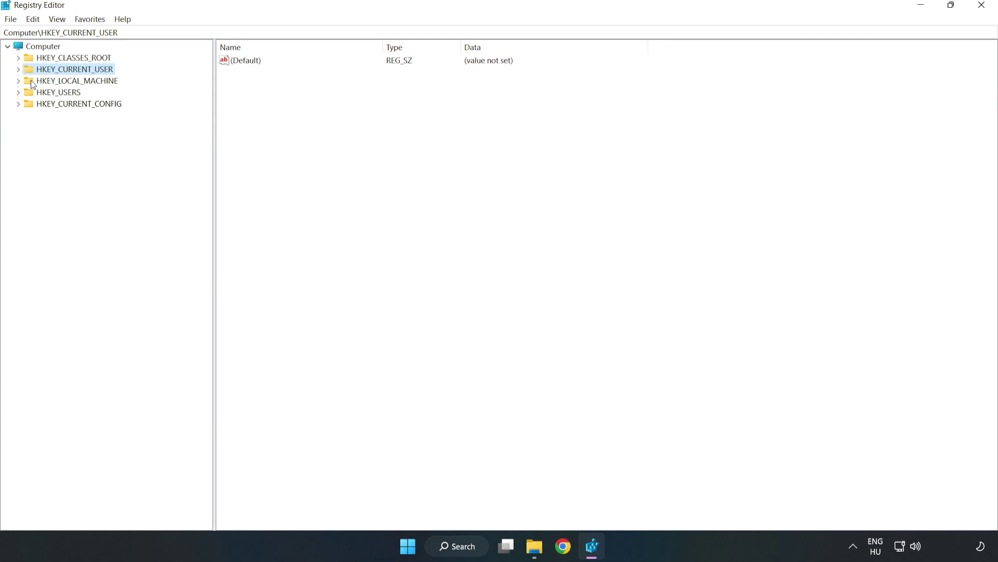
double_click(24, 82)
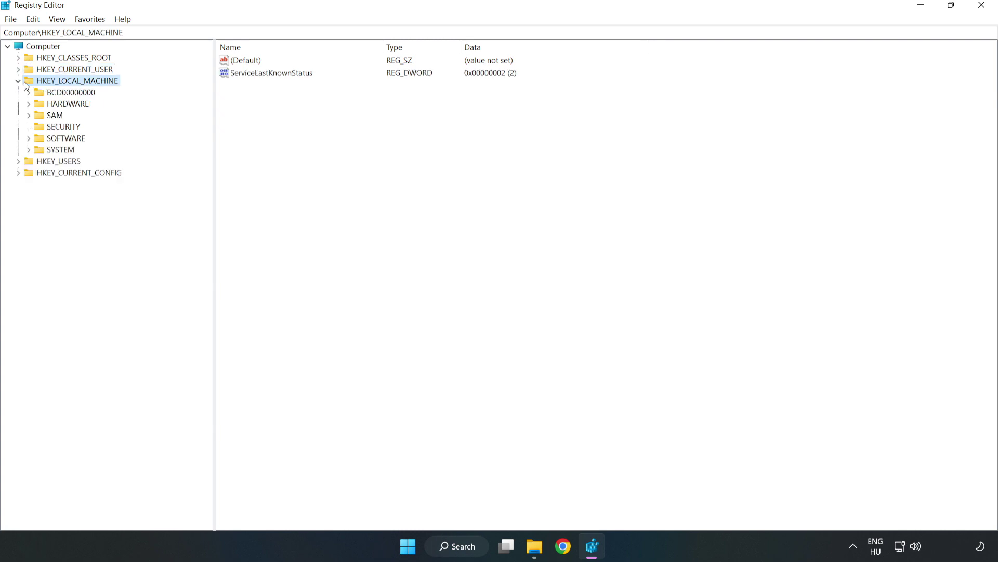
left_click(30, 139)
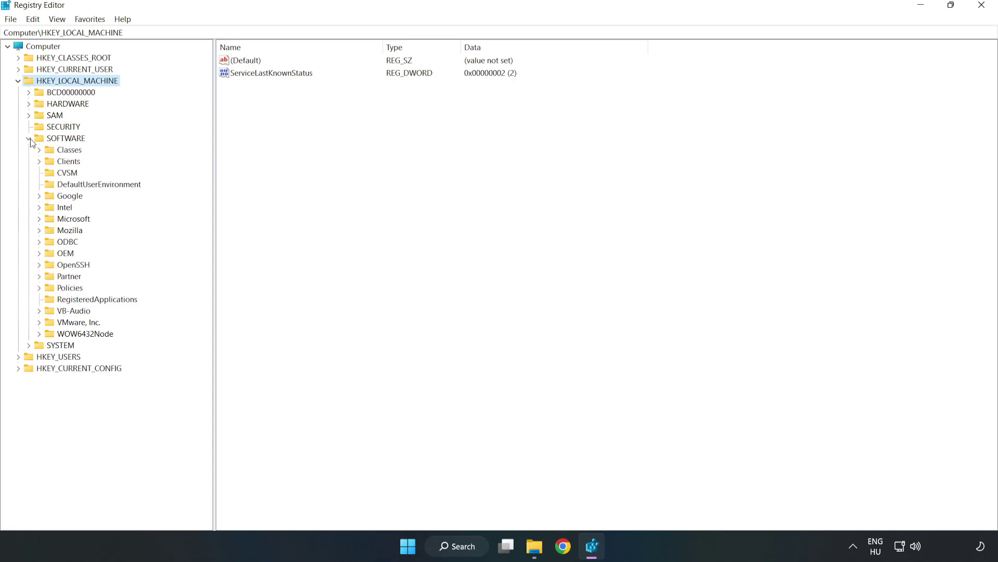
left_click(40, 220)
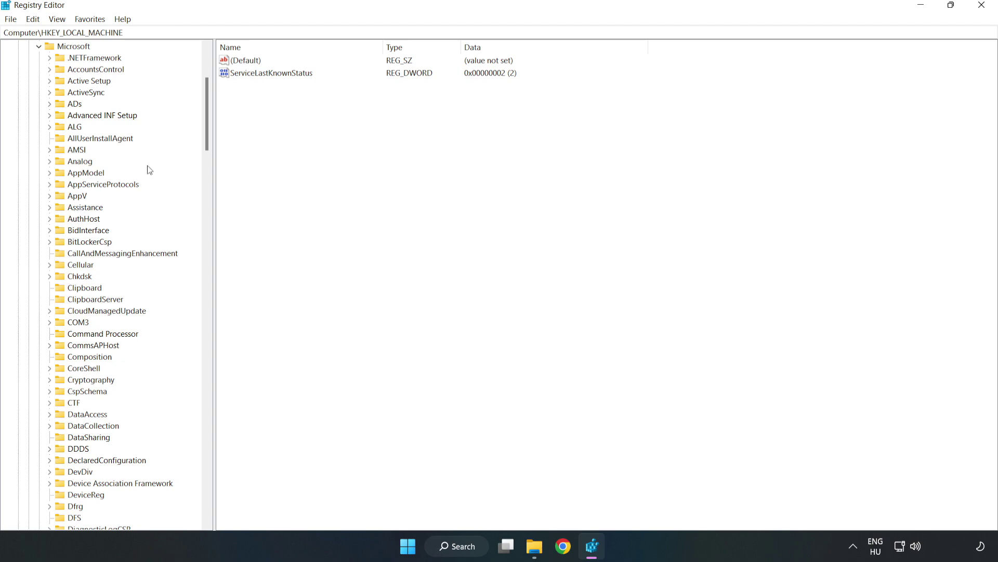
left_click_drag(206, 134, 194, 349)
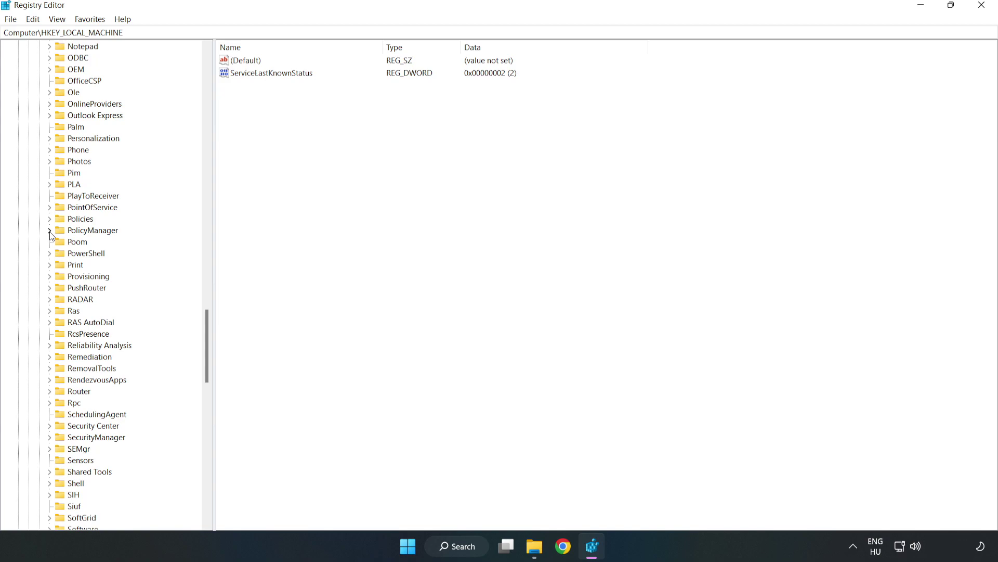
left_click(50, 231)
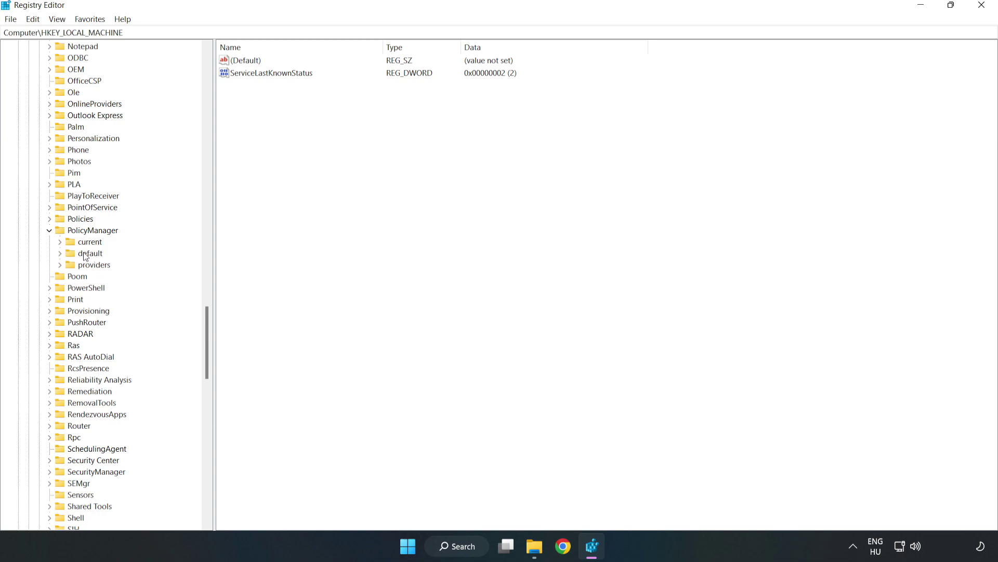
left_click(60, 253)
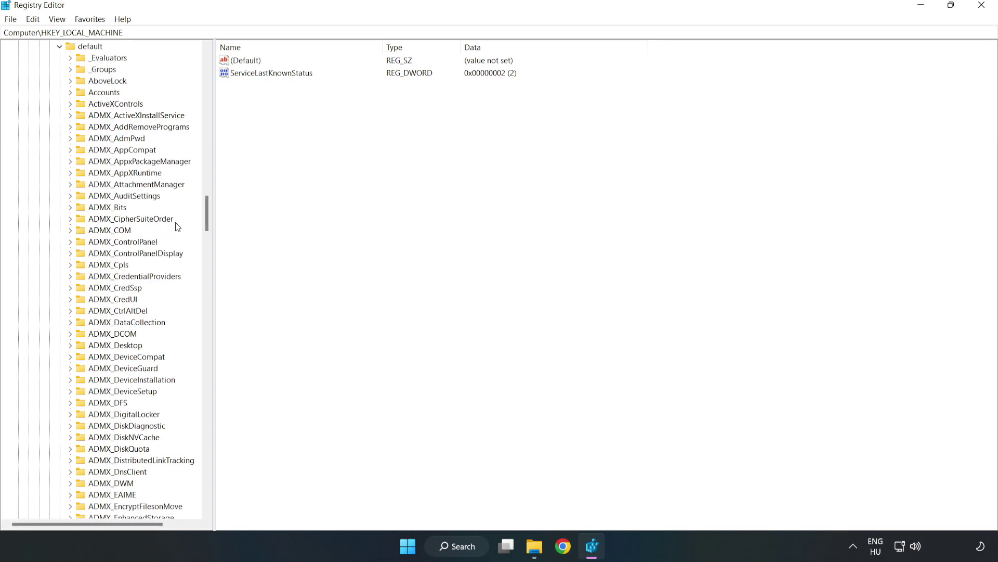
left_click_drag(207, 213, 201, 329)
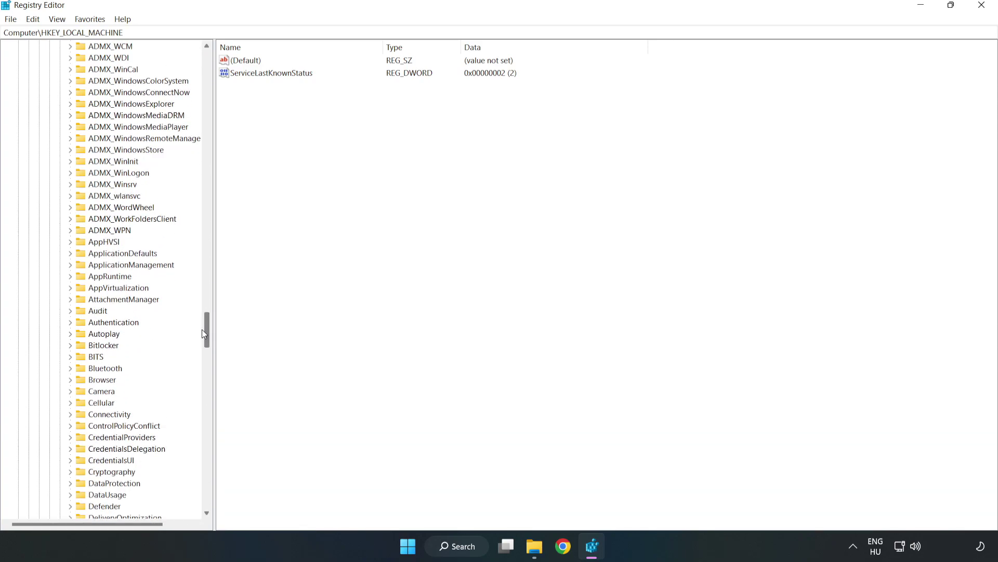
left_click(71, 264)
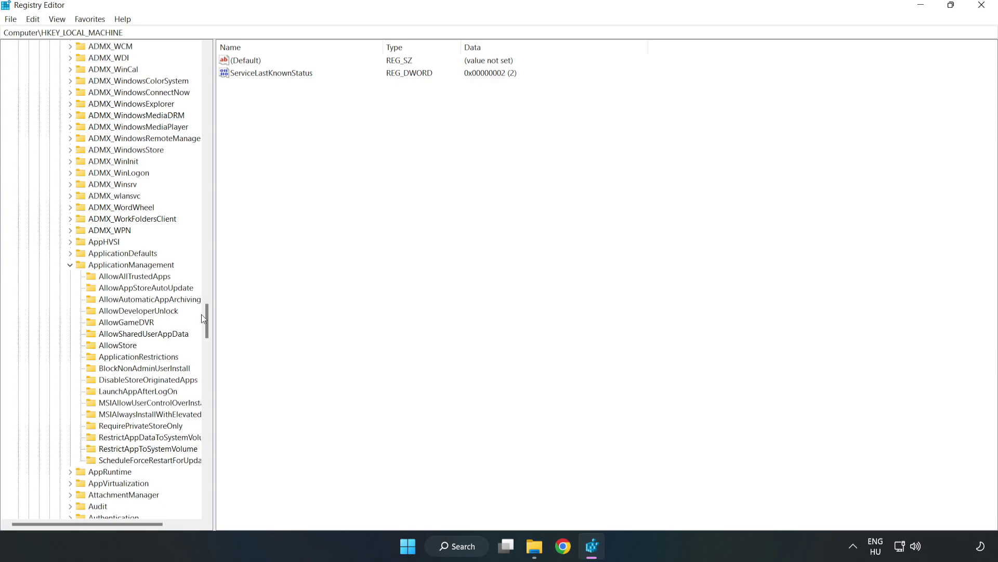
left_click(116, 324)
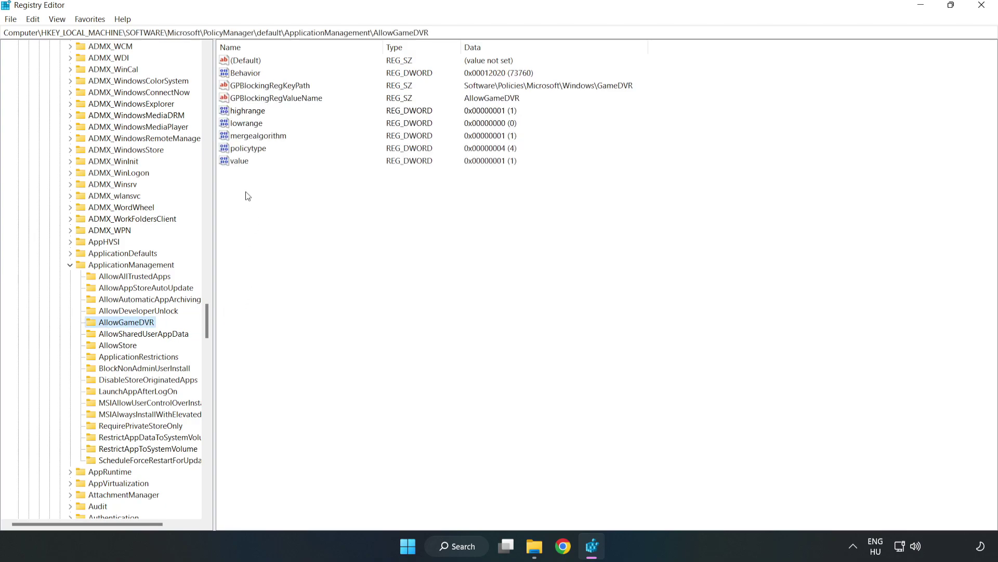
Modify AllowGameDVR's value entry, changing its data from 1 to 0.
left_click(232, 163)
right_click(244, 165)
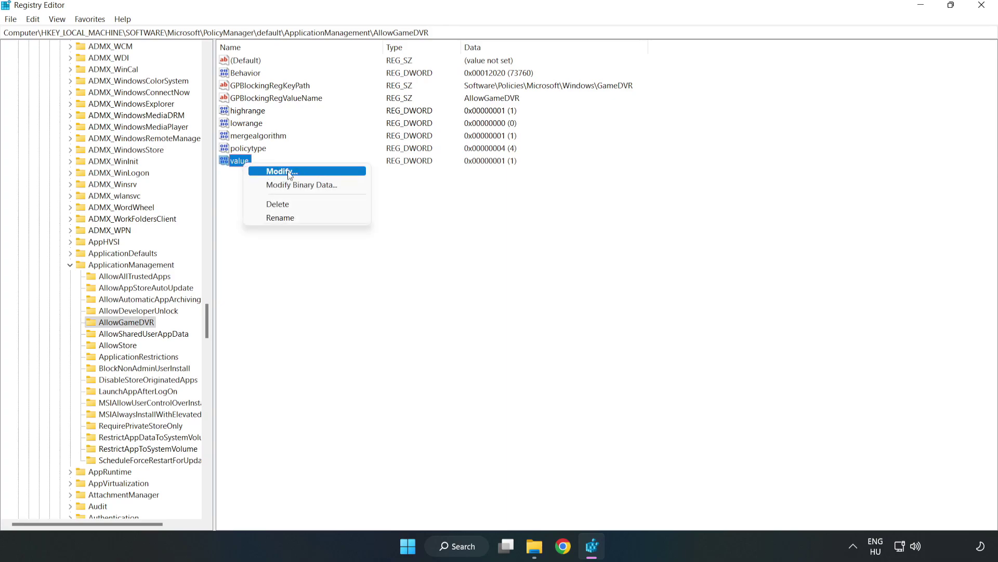
left_click(287, 172)
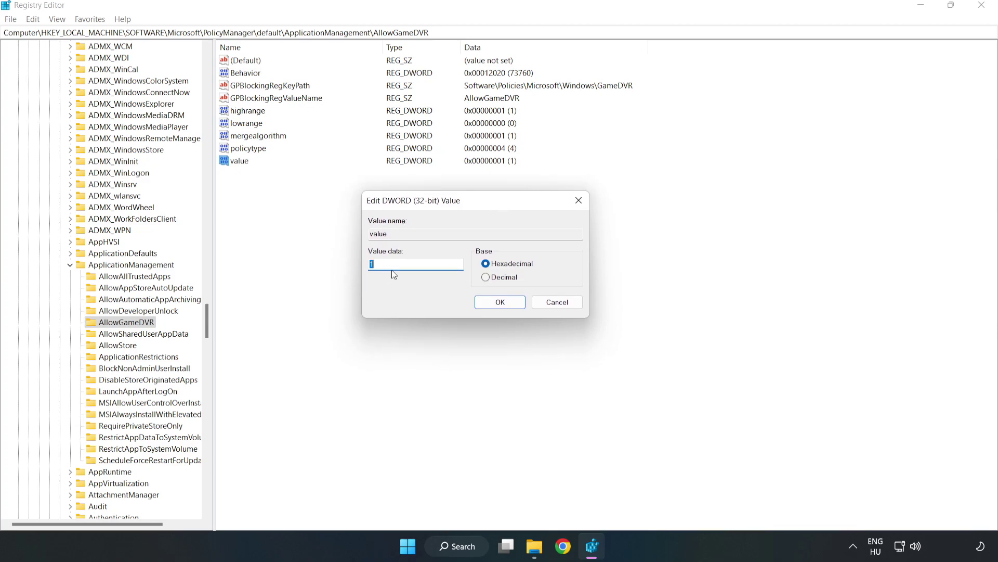
type("0")
left_click(502, 302)
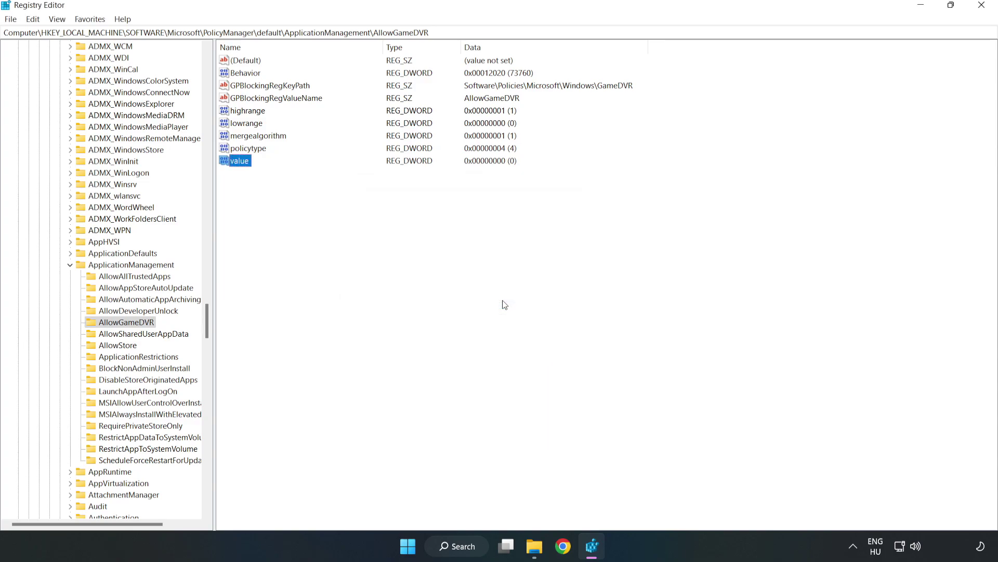
Close Registry Editor, download the DirectX End-User Runtime Web Installer in Chrome, and run dxwebsetup.exe.
left_click(982, 7)
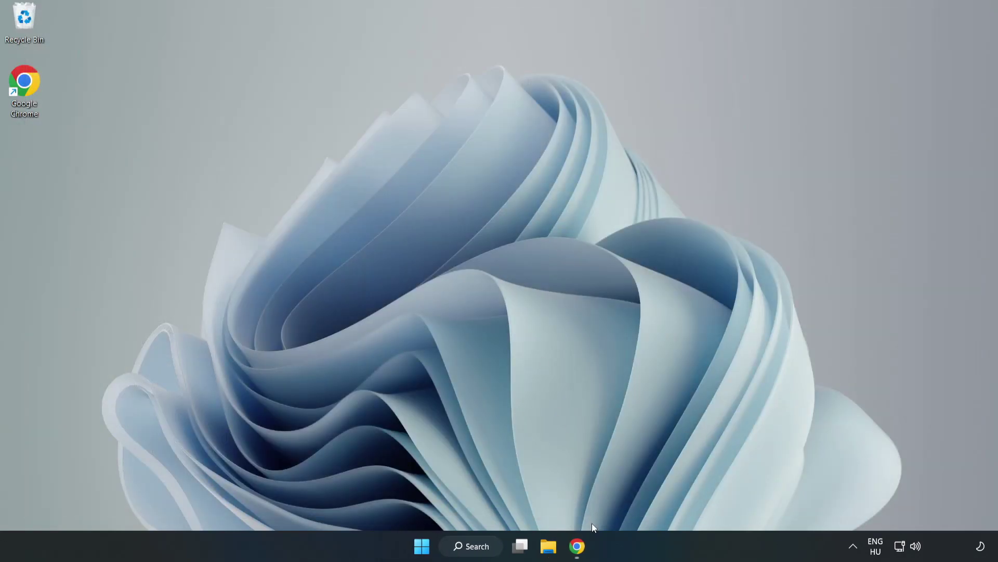
left_click(579, 553)
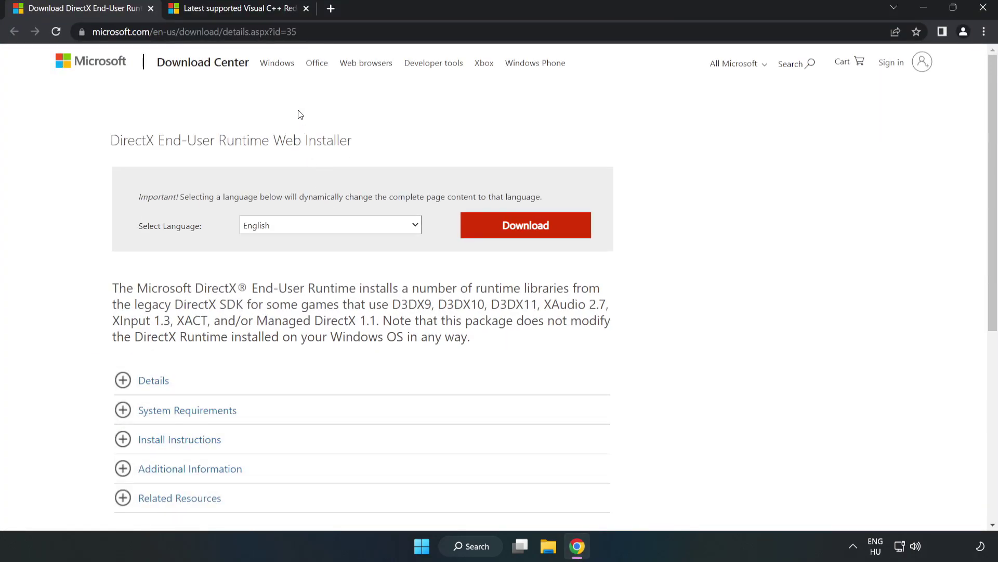
left_click(329, 30)
left_click_drag(249, 31, 329, 30)
left_click(404, 119)
left_click(533, 235)
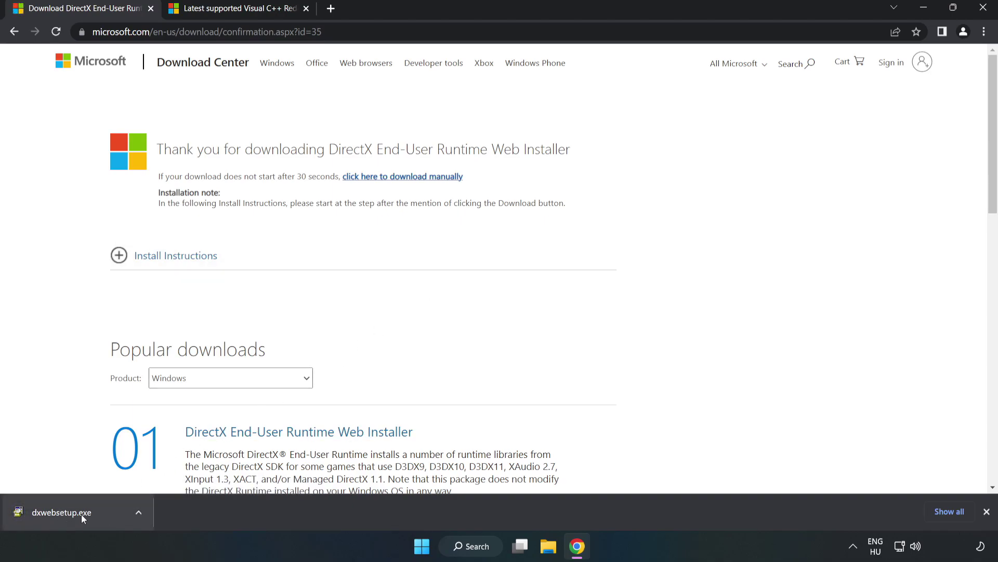
left_click(101, 514)
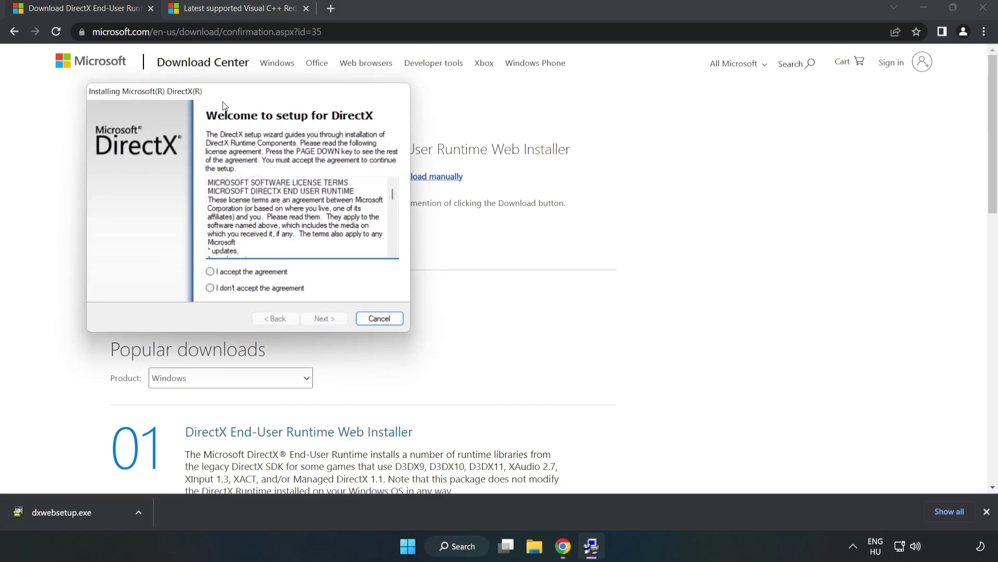
Accept the DirectX license, skip the Bing Bar, and finish setup once nothing needs installing.
left_click_drag(227, 93, 493, 160)
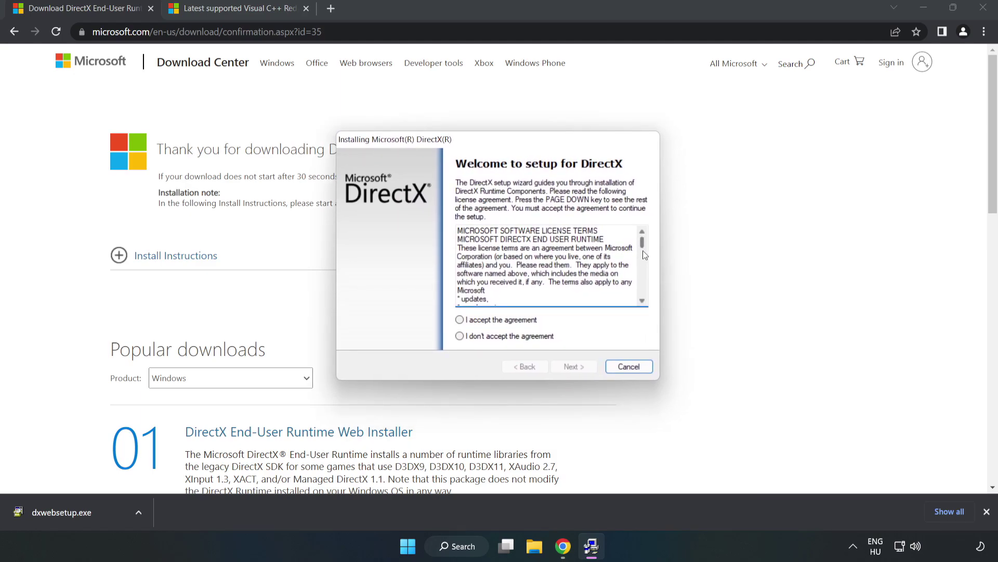
left_click_drag(643, 244, 643, 290)
left_click(458, 319)
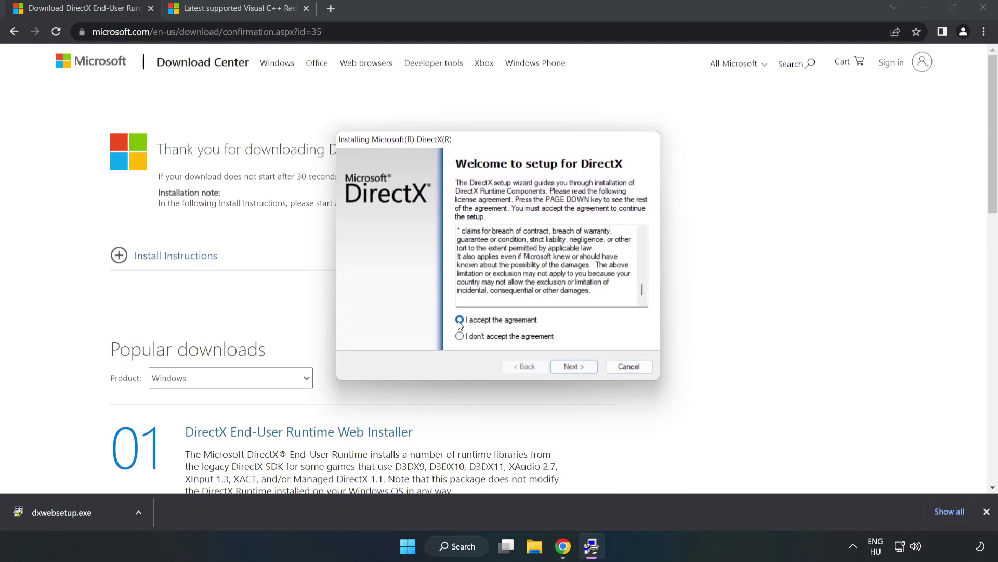
left_click(578, 367)
left_click(451, 273)
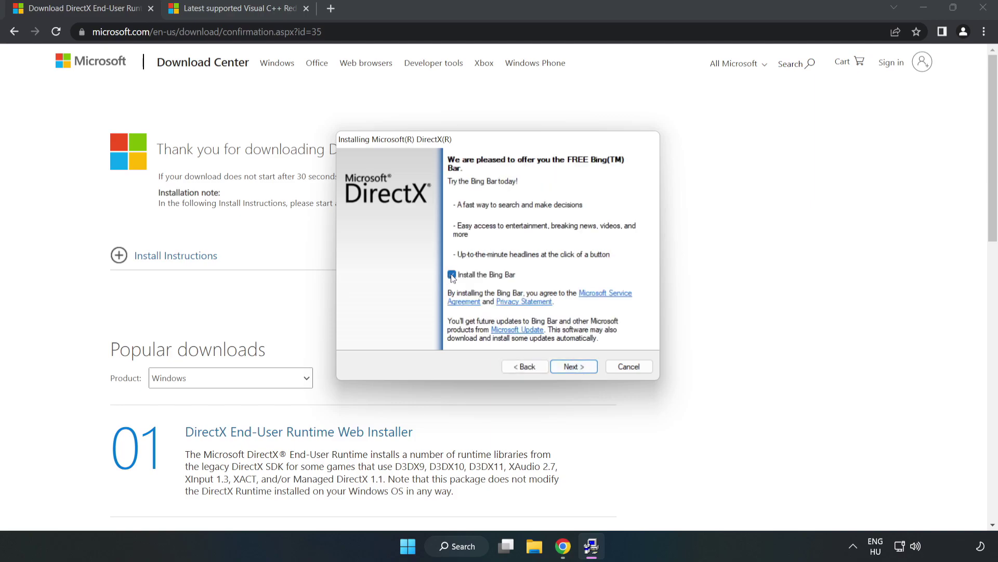
left_click(574, 366)
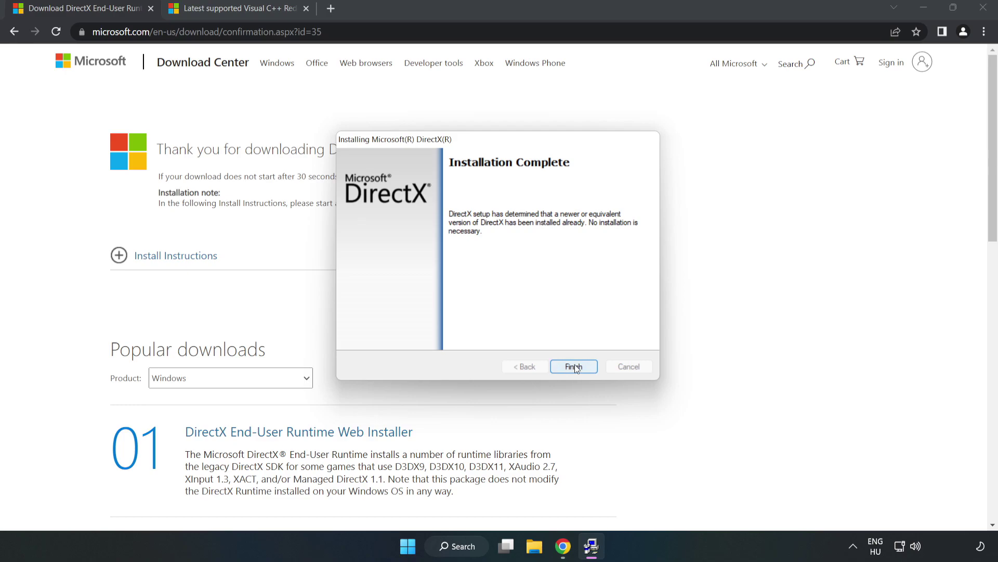
left_click(574, 367)
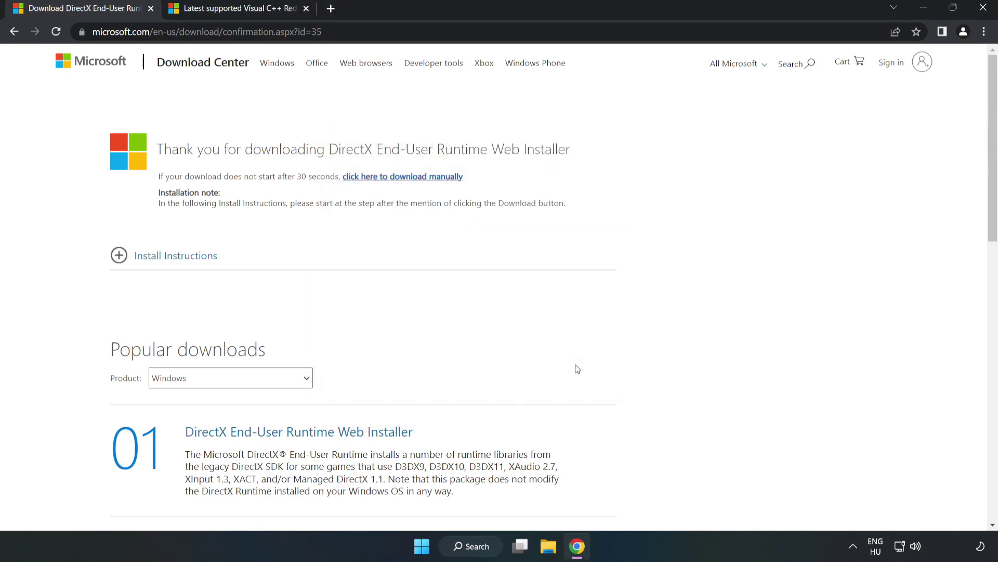
Close the DirectX page and download the ARM64 and x86 Visual C++ redistributables, allowing multiple downloads.
left_click(150, 8)
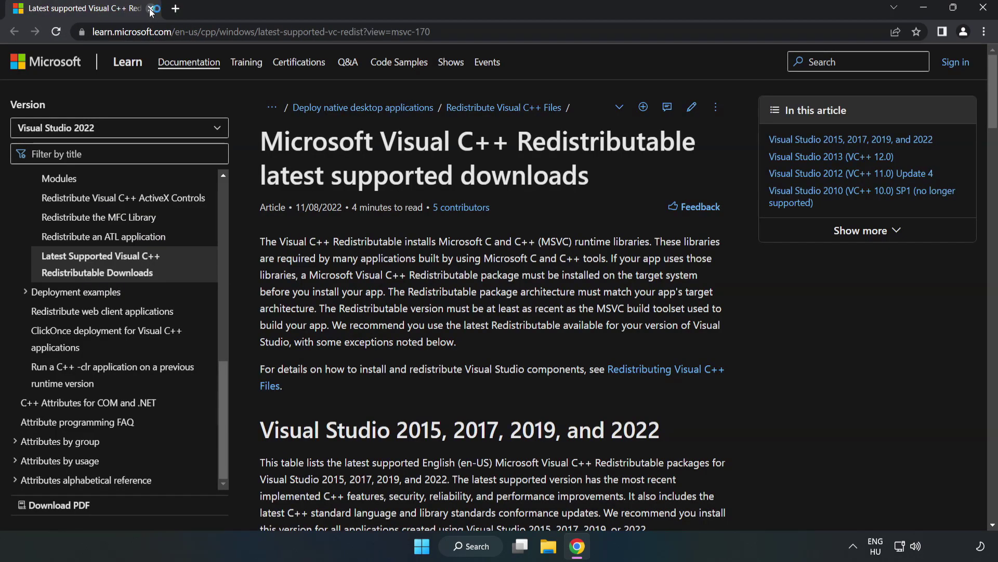
left_click(227, 27)
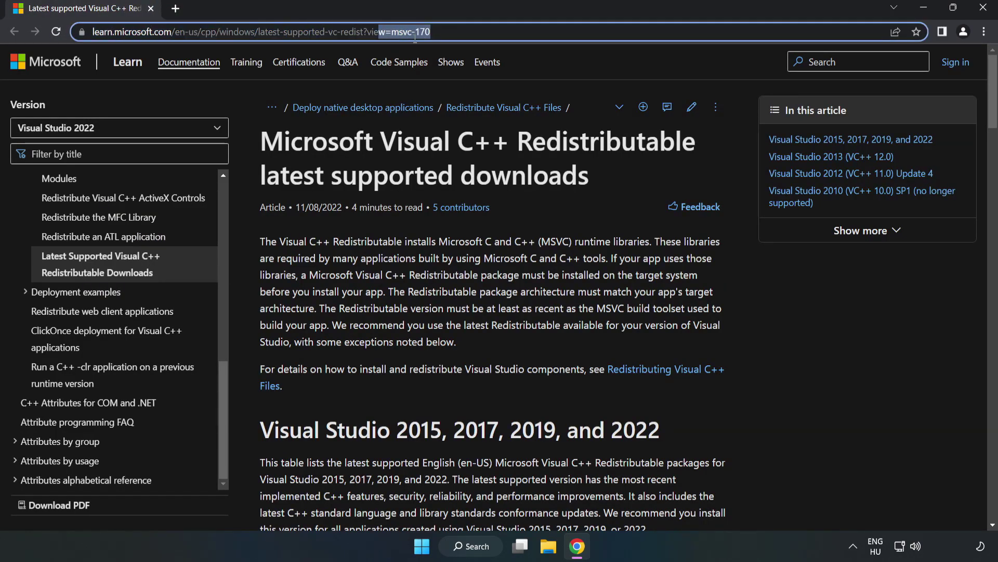
key("End")
left_click(515, 169)
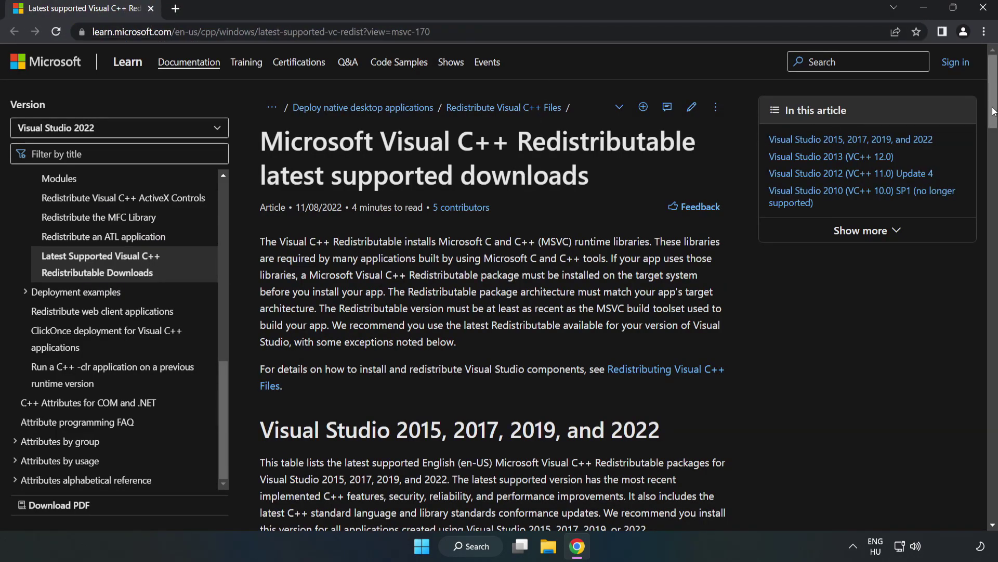
left_click_drag(993, 115, 993, 165)
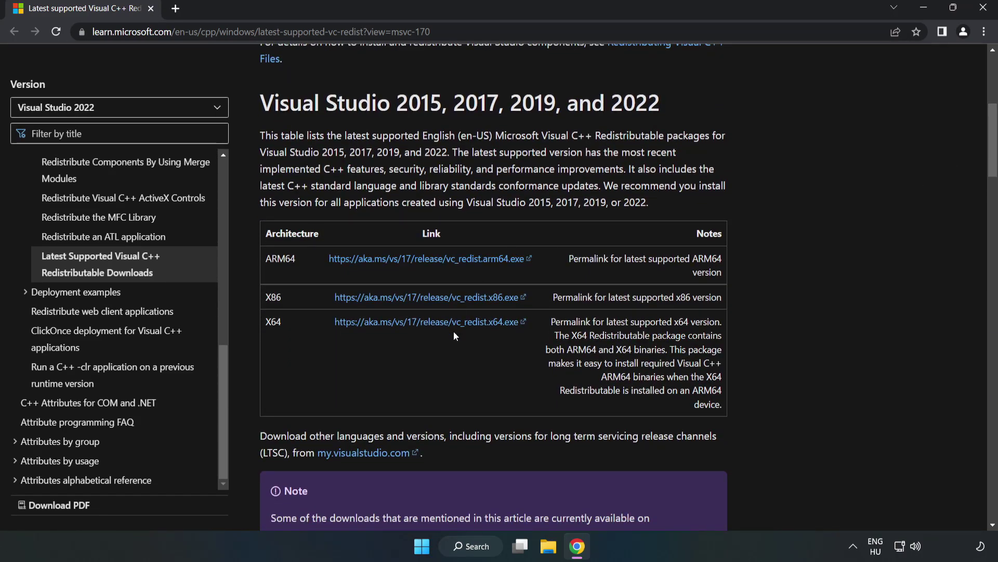
left_click(429, 259)
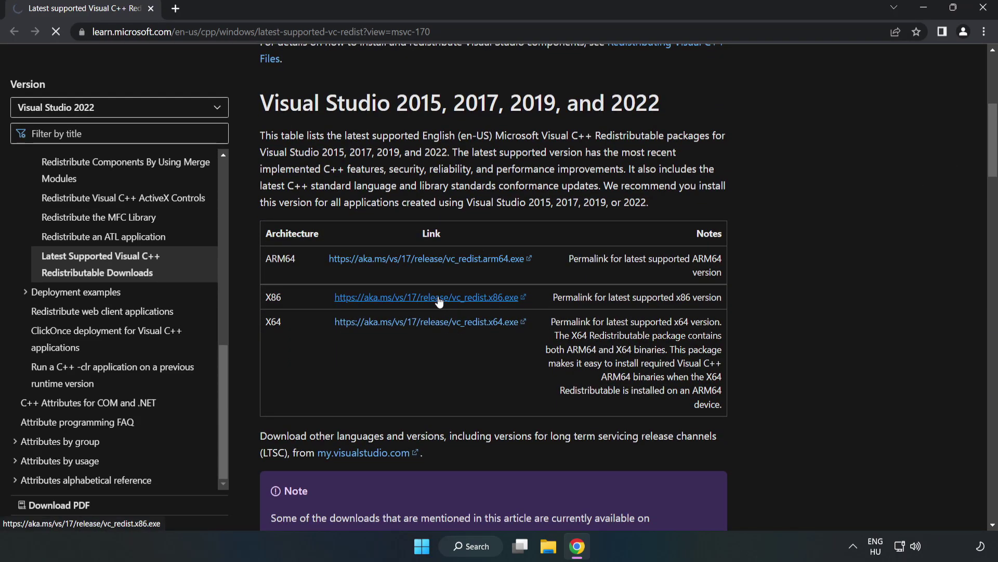
left_click(439, 298)
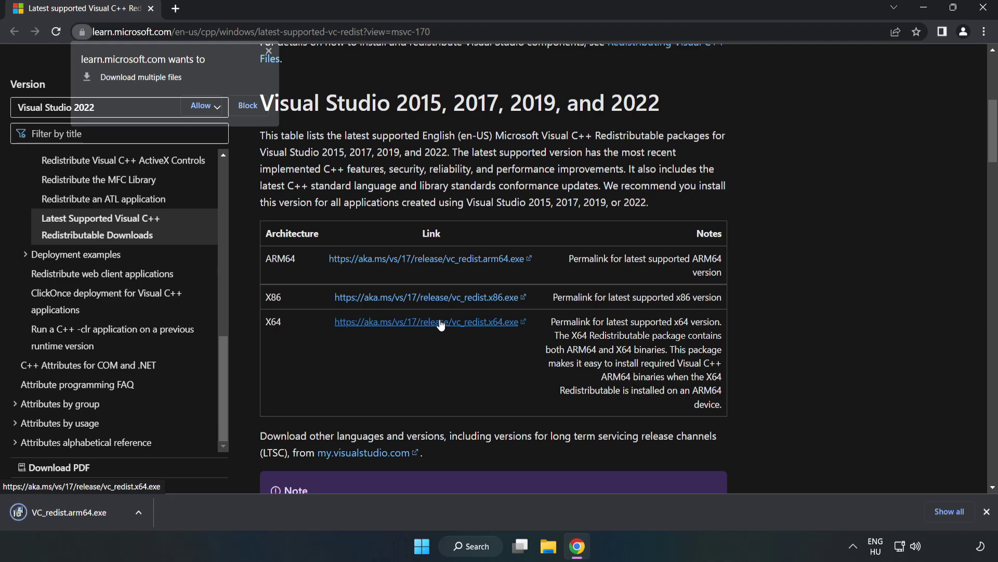
left_click(202, 105)
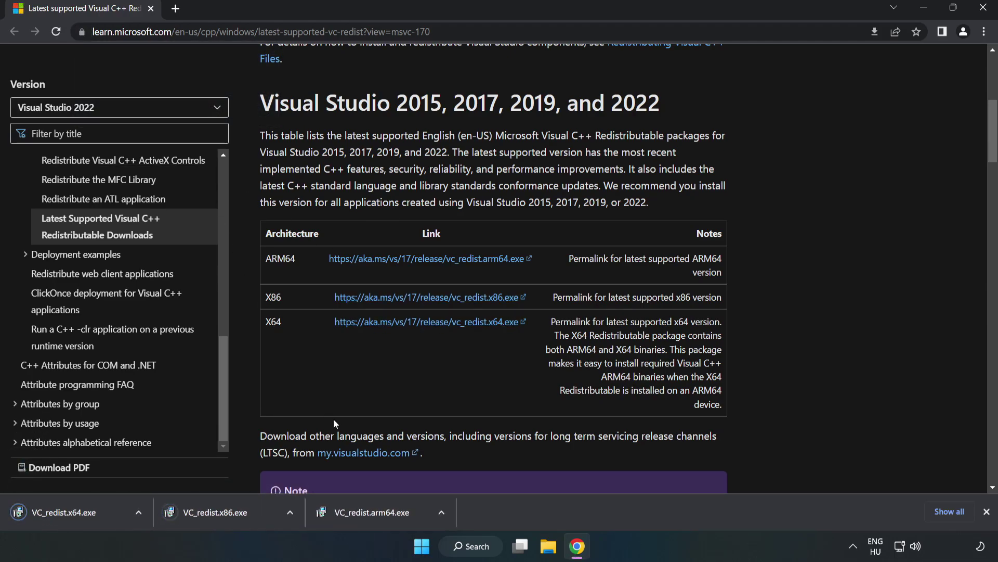
Attempt the ARM64 redistributable install, dismiss its unsupported-processor failure, and launch the x86 installer.
left_click(382, 516)
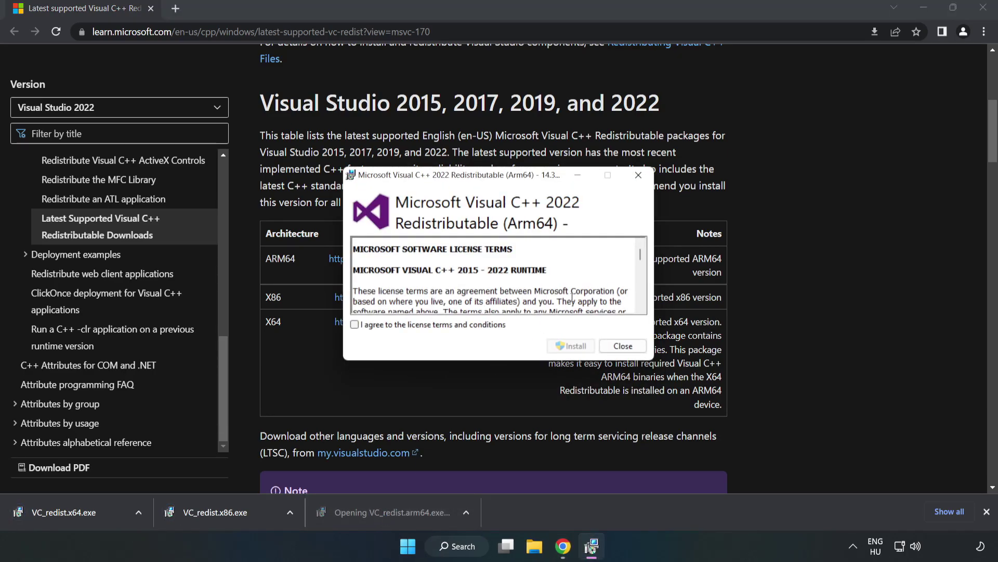
left_click_drag(640, 256, 640, 304)
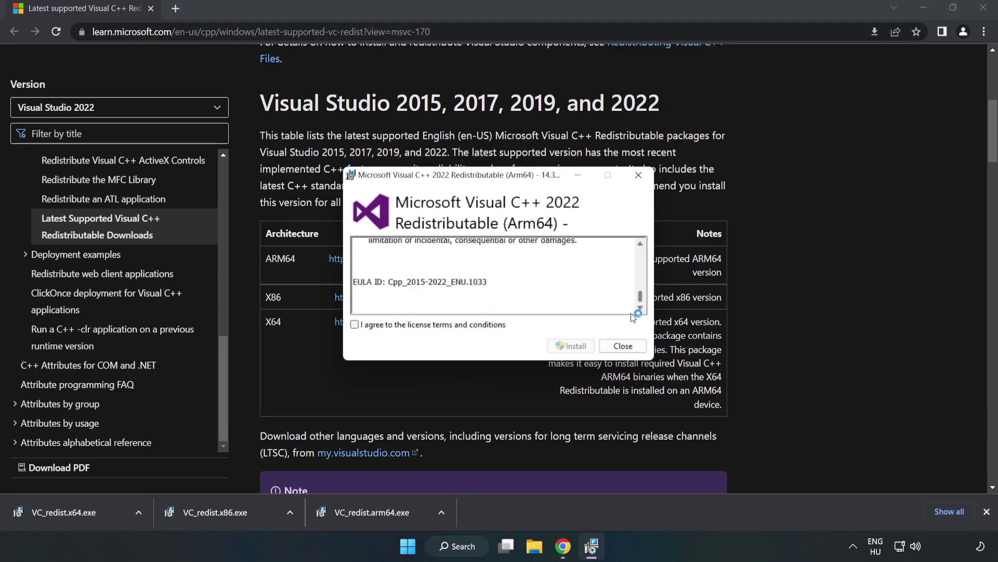
left_click(437, 326)
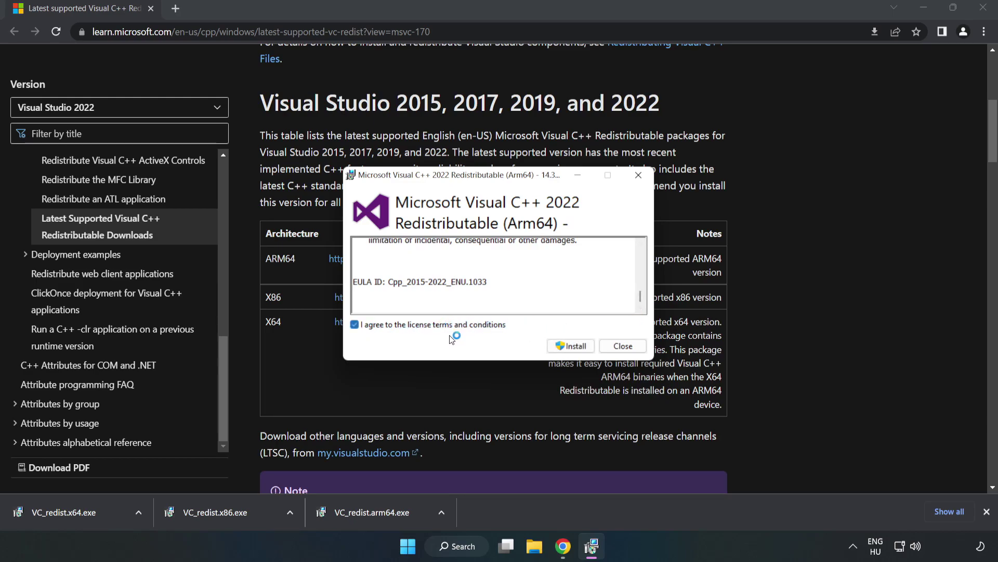
left_click(572, 346)
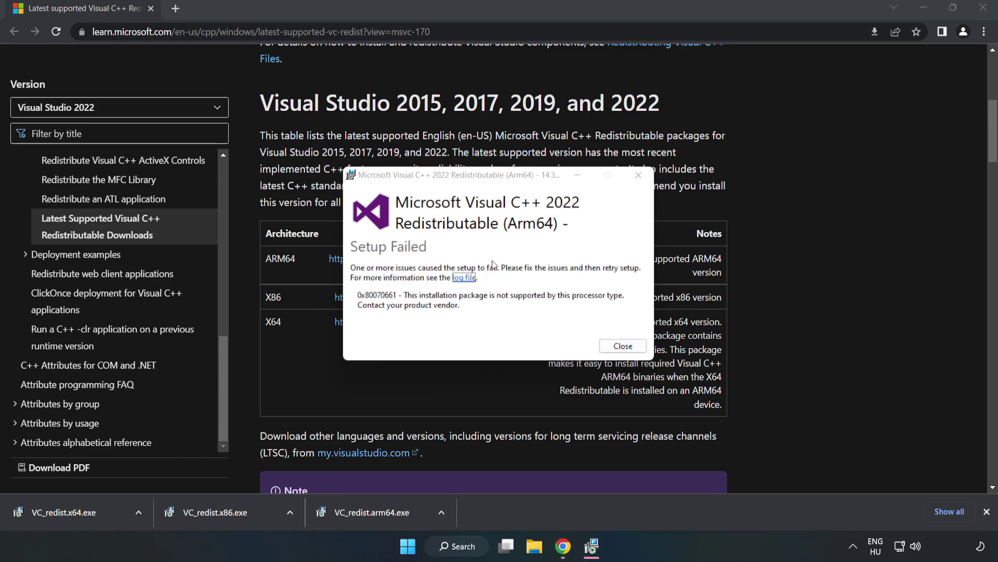
left_click(623, 345)
left_click(240, 514)
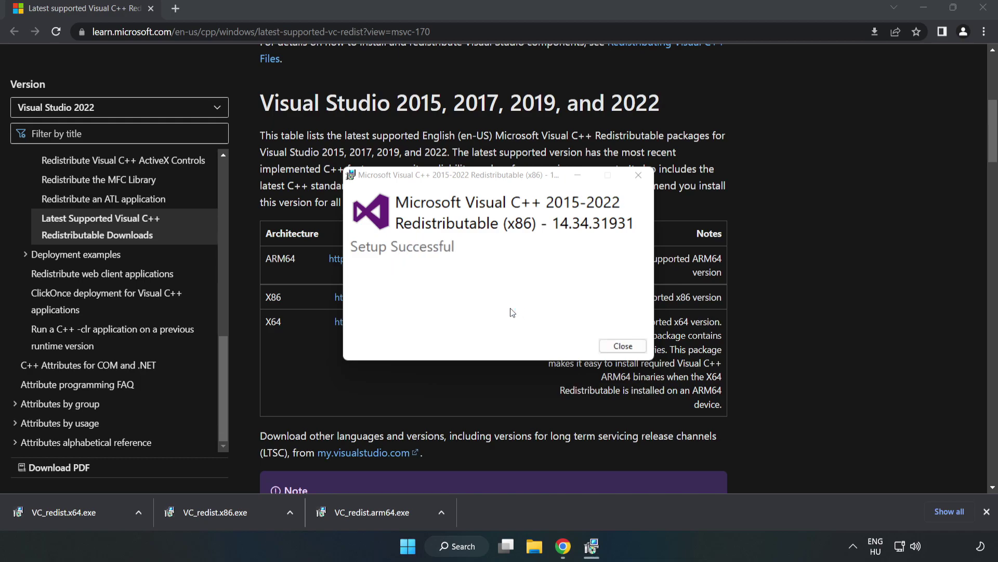
Close the successful x86 setup, then install the x64 redistributable 14.34.31931 and close it.
left_click(623, 346)
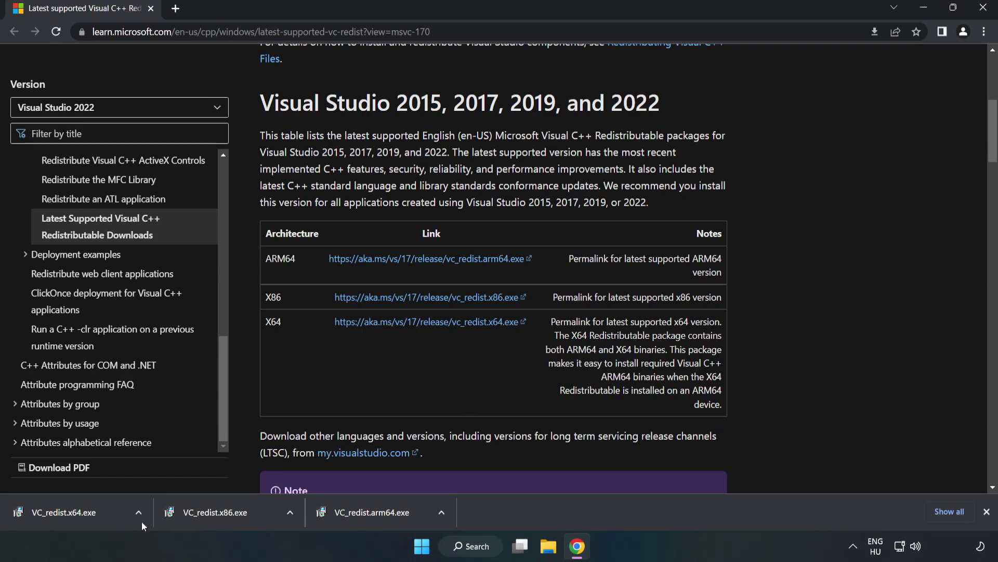
left_click(54, 510)
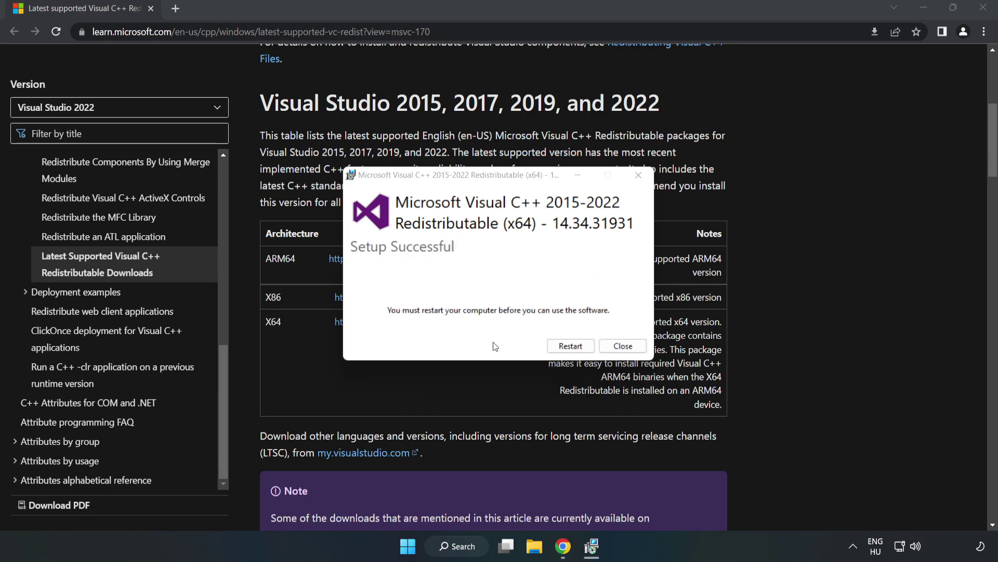
left_click(623, 346)
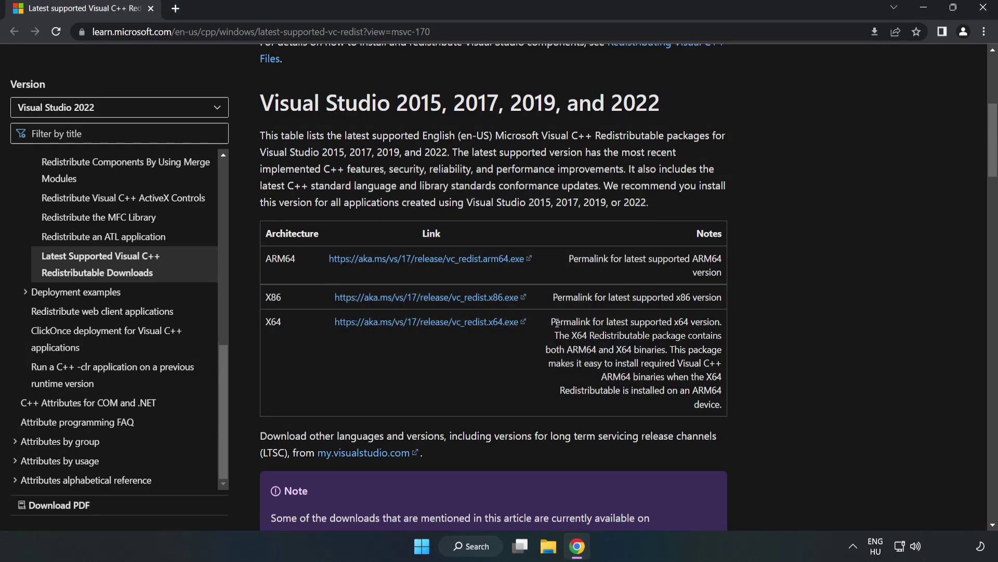
Close Chrome and bring up the Start menu's power options to restart.
left_click(985, 12)
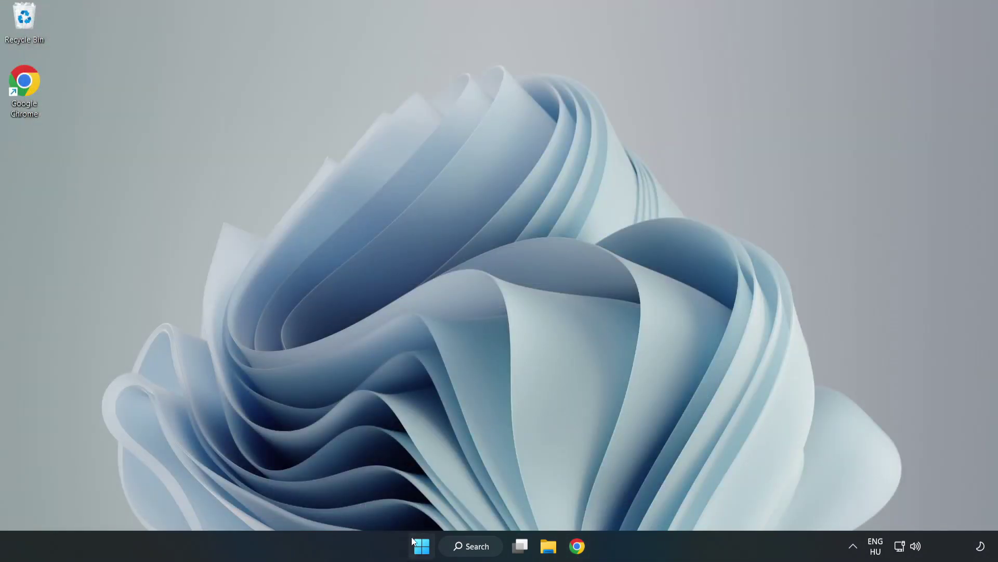
left_click(421, 547)
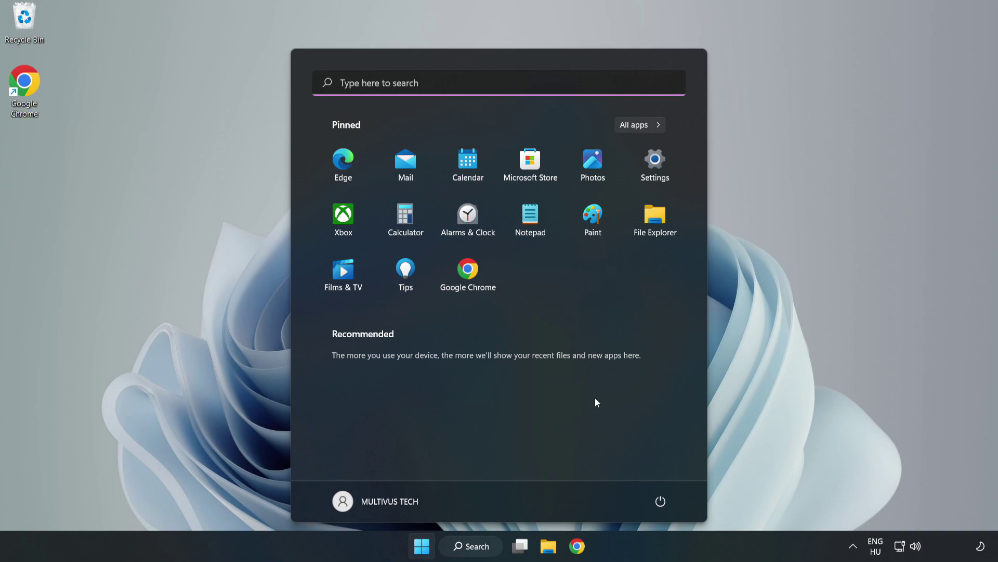
left_click(657, 504)
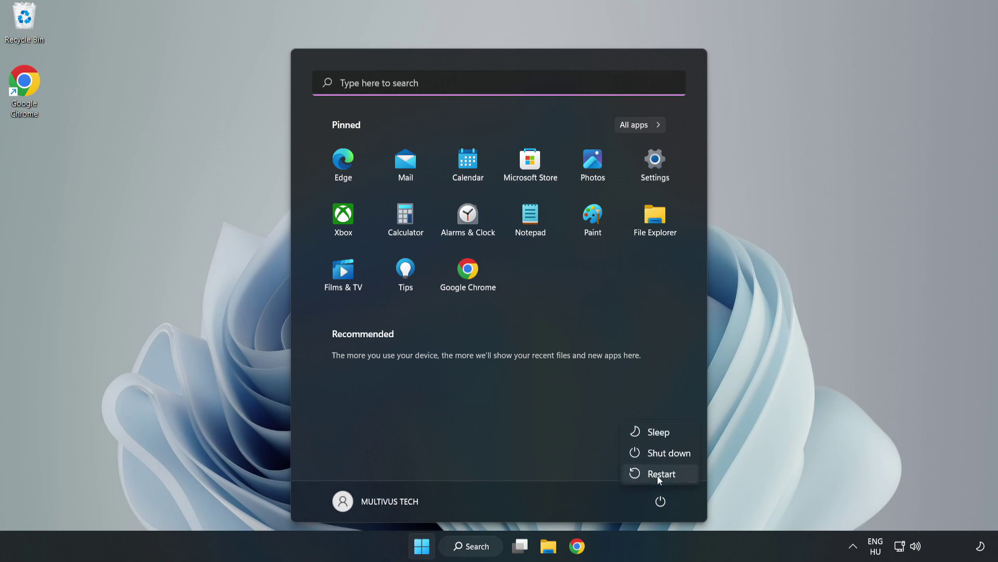